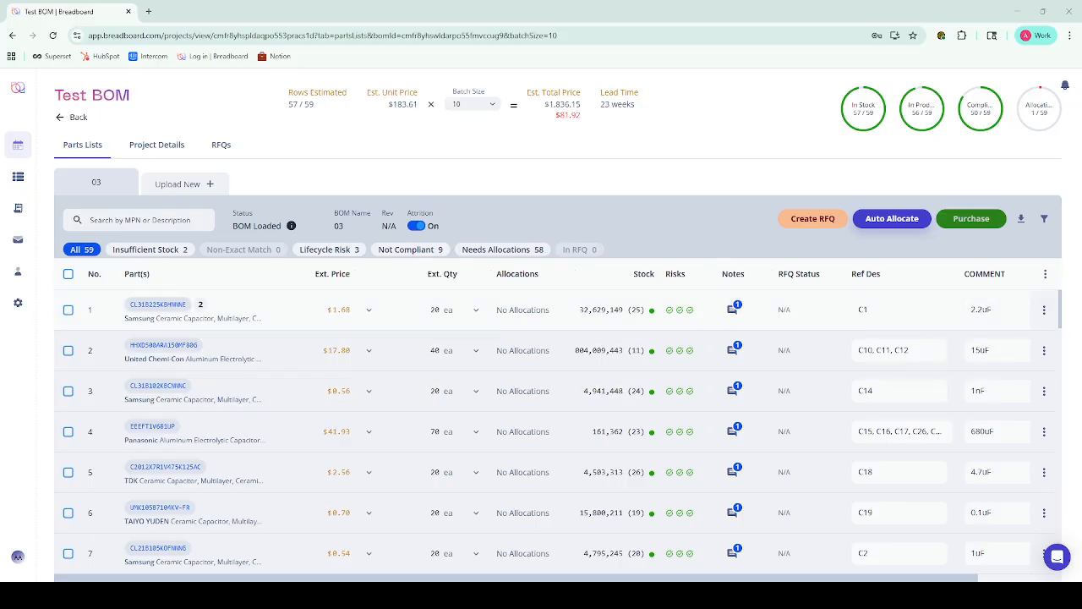
# Step: Switch the supplier connection profile to Customer A and return it to Default Profile
pyautogui.moveTo(836, 578); pyautogui.dragTo(642, 577)
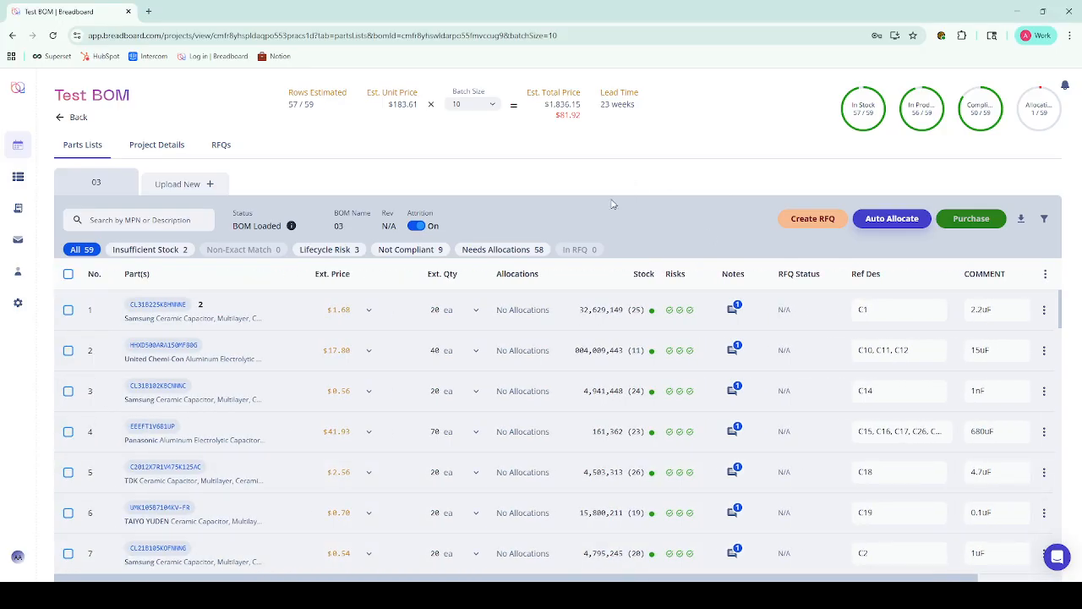
pyautogui.click(1045, 220)
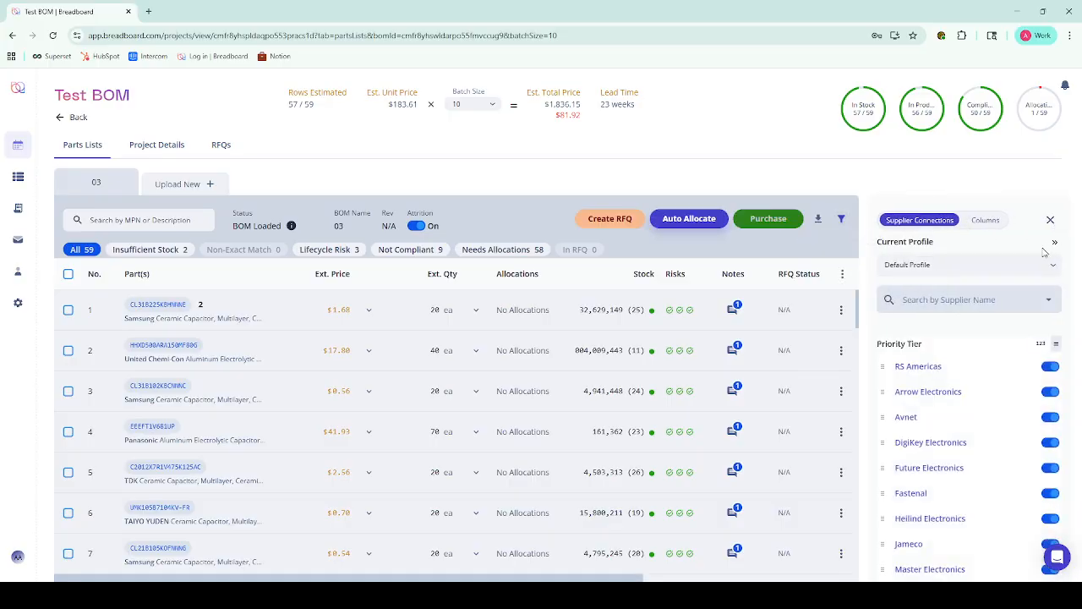
pyautogui.click(1041, 269)
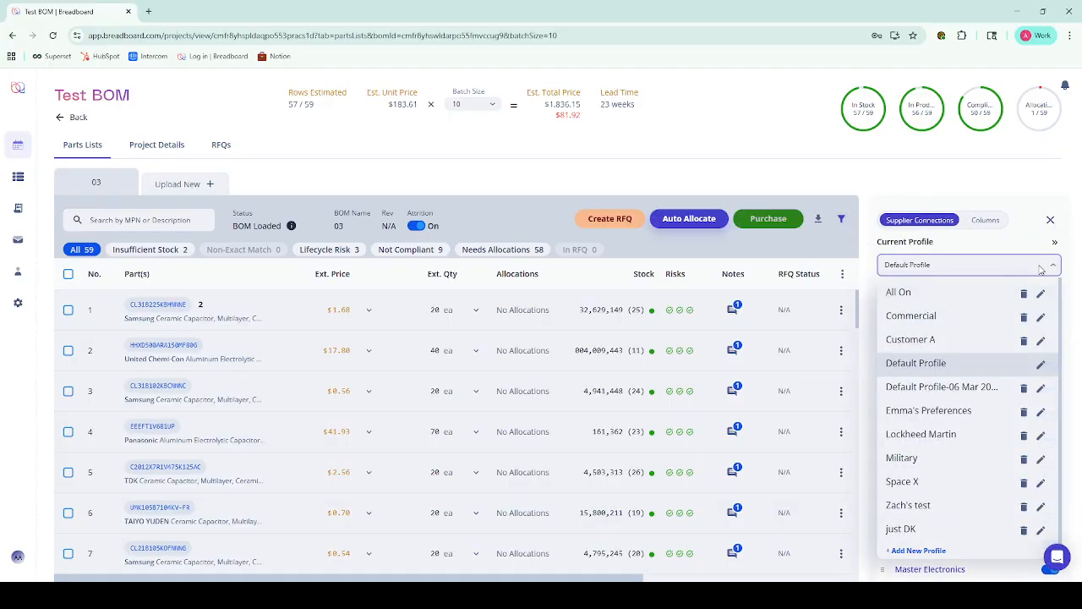
pyautogui.click(944, 340)
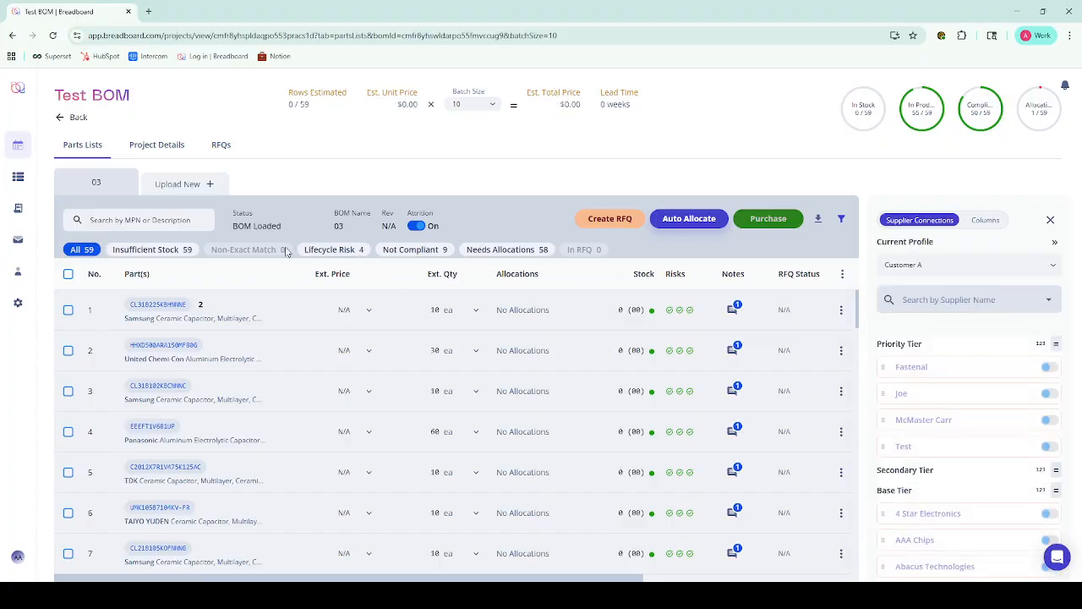
pyautogui.click(1035, 275)
pyautogui.click(945, 366)
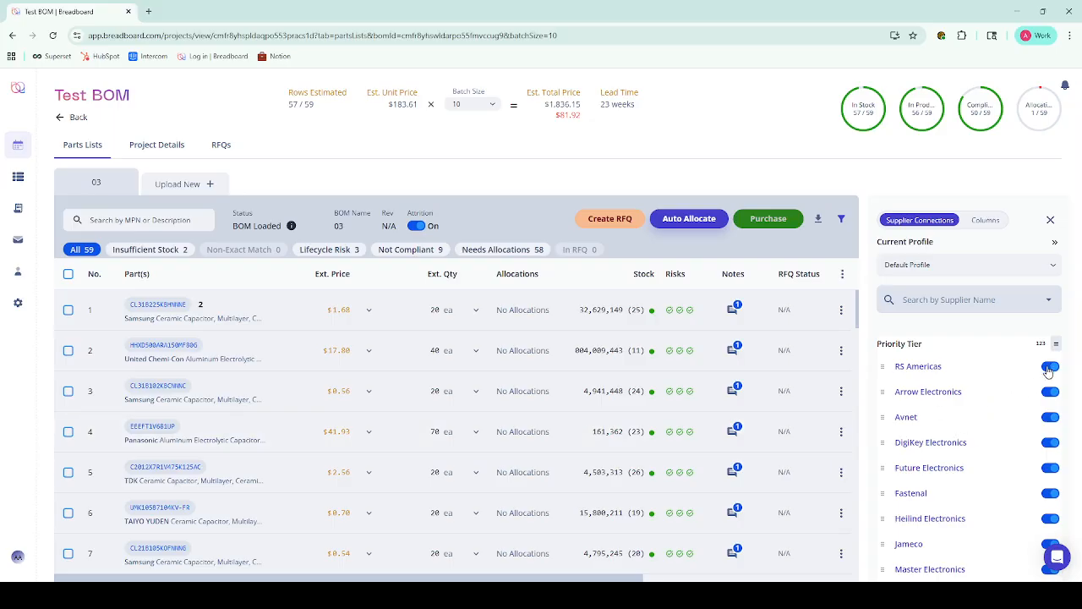
# Step: Add COMMENT as a user-defined column in the parts list and close the column settings
pyautogui.click(986, 221)
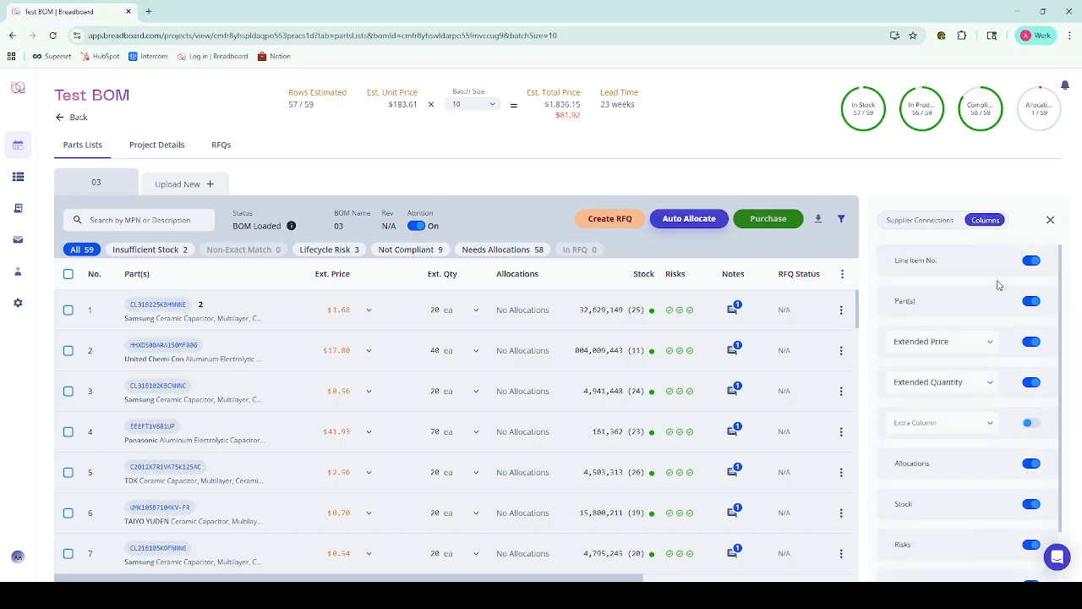
pyautogui.scroll(-5, 977, 274)
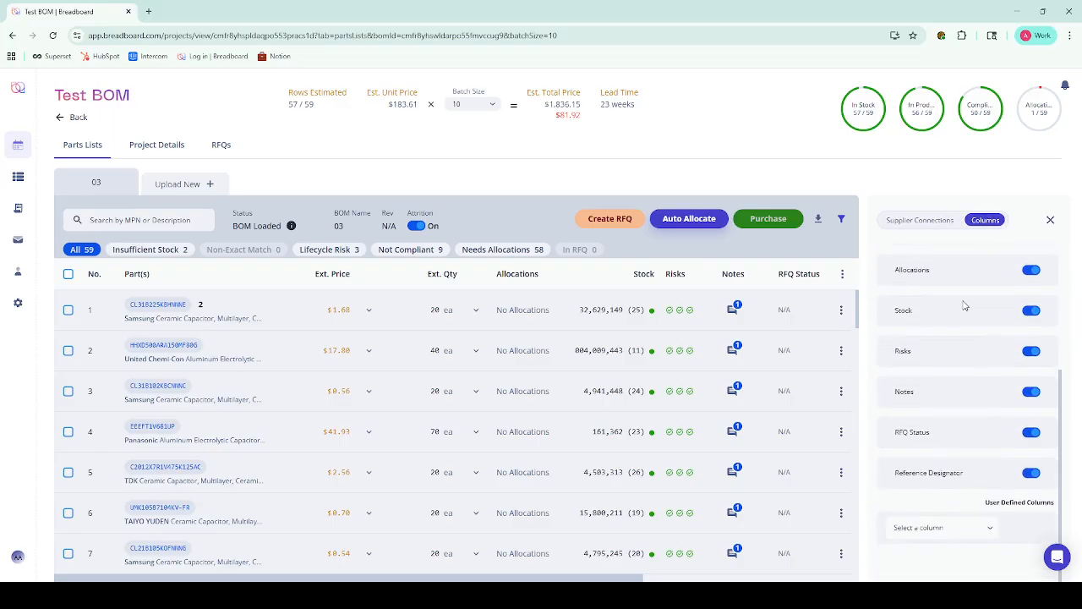
pyautogui.click(950, 490)
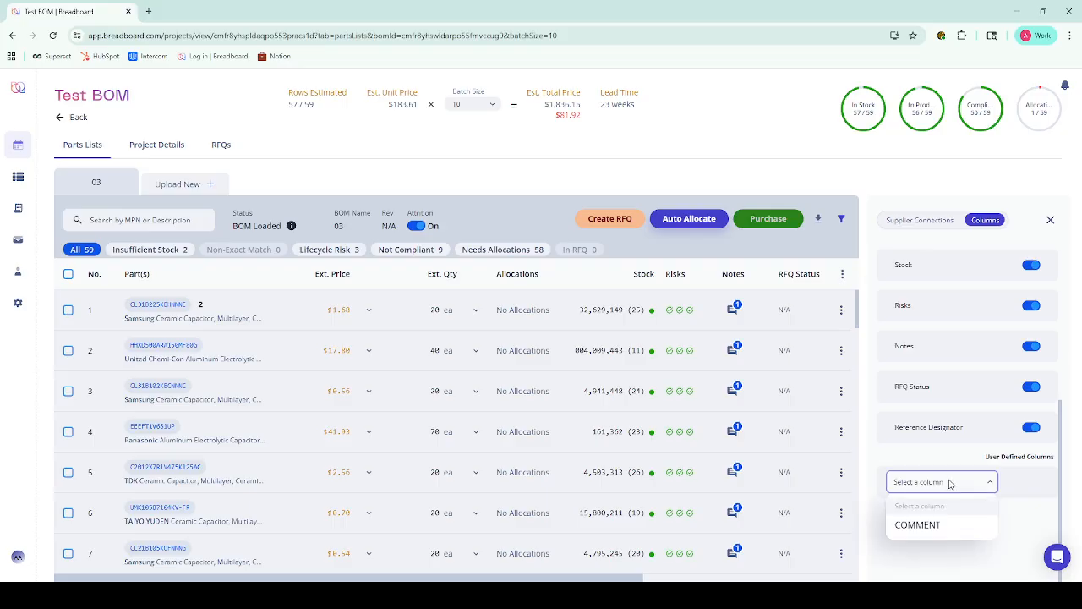
pyautogui.click(935, 526)
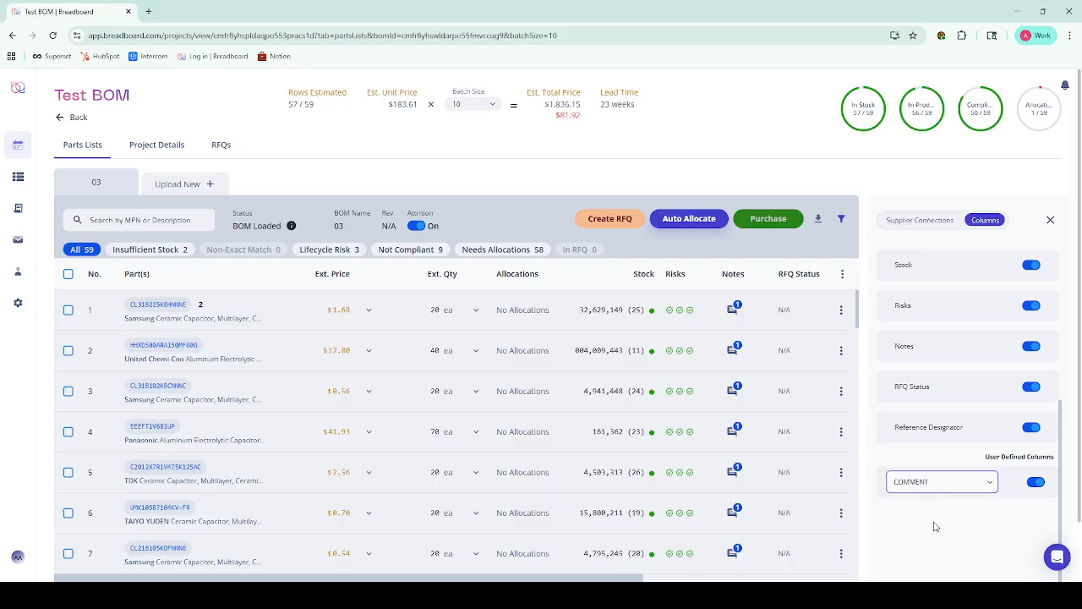
pyautogui.click(1050, 221)
pyautogui.hscroll(3, 761, 533)
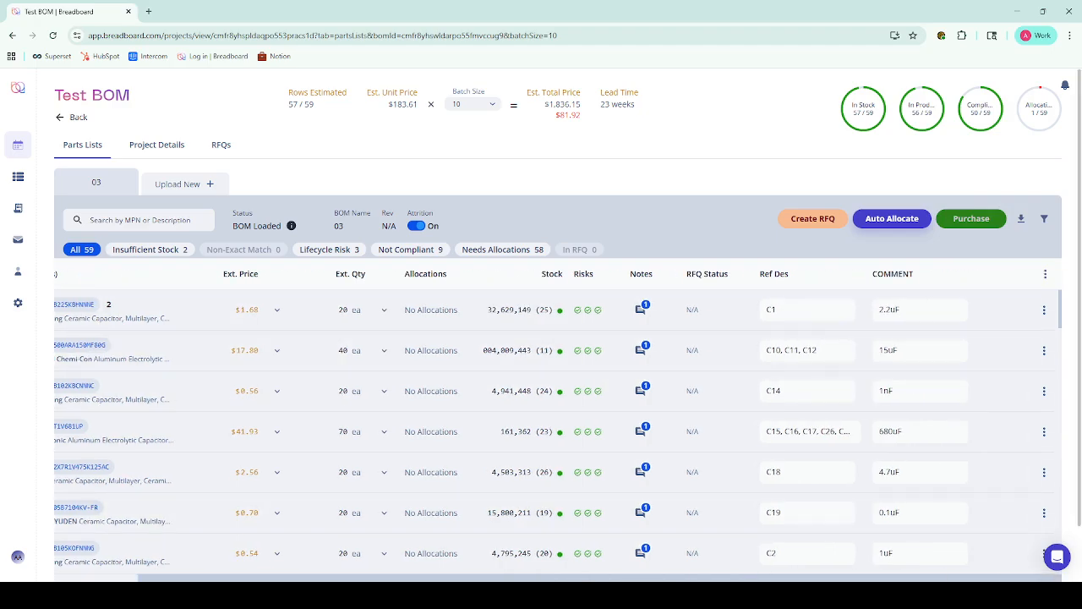
pyautogui.hscroll(-3, 622, 439)
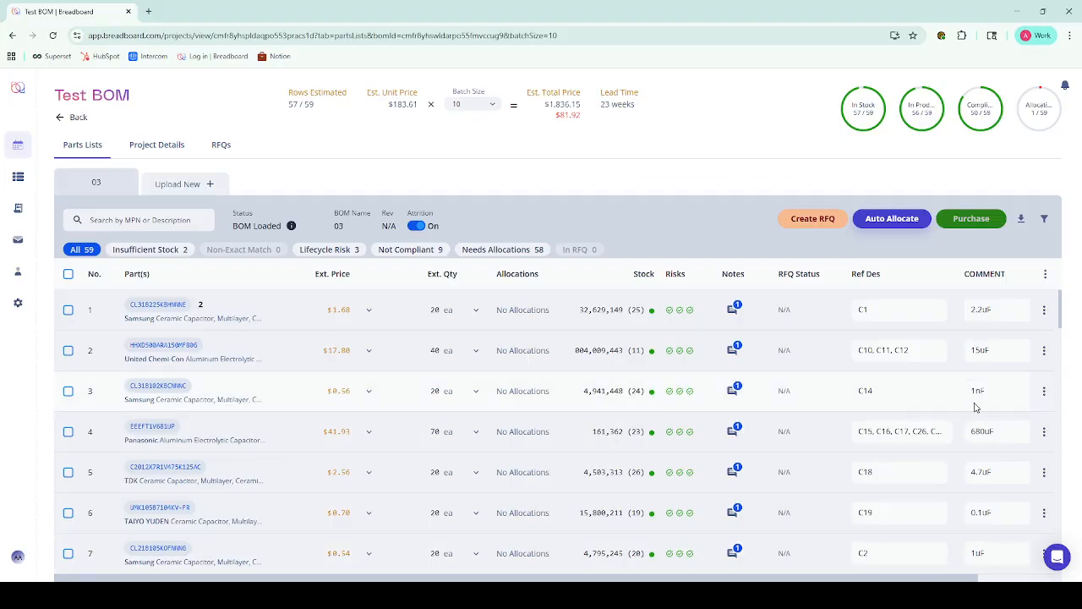
# Step: Mark line item 1 as DNS and return it to Source
pyautogui.click(1044, 312)
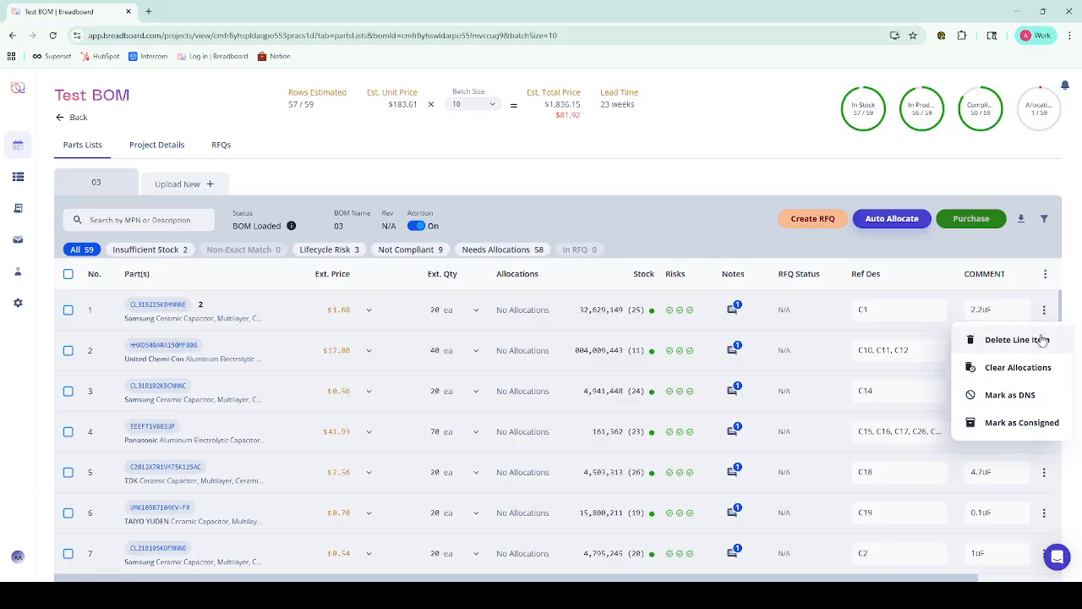
pyautogui.click(1008, 396)
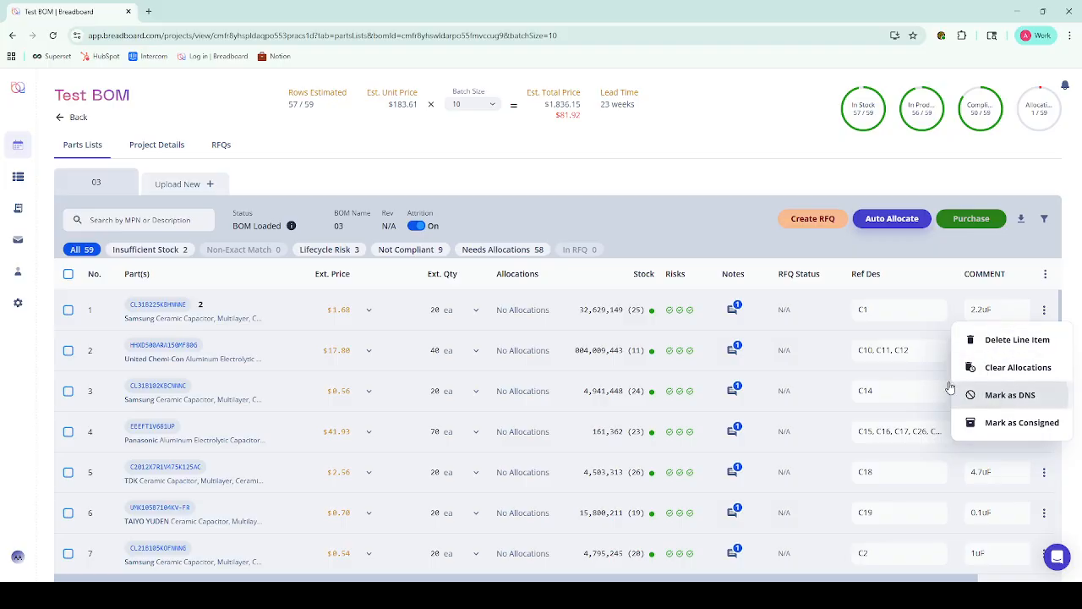
pyautogui.click(1044, 311)
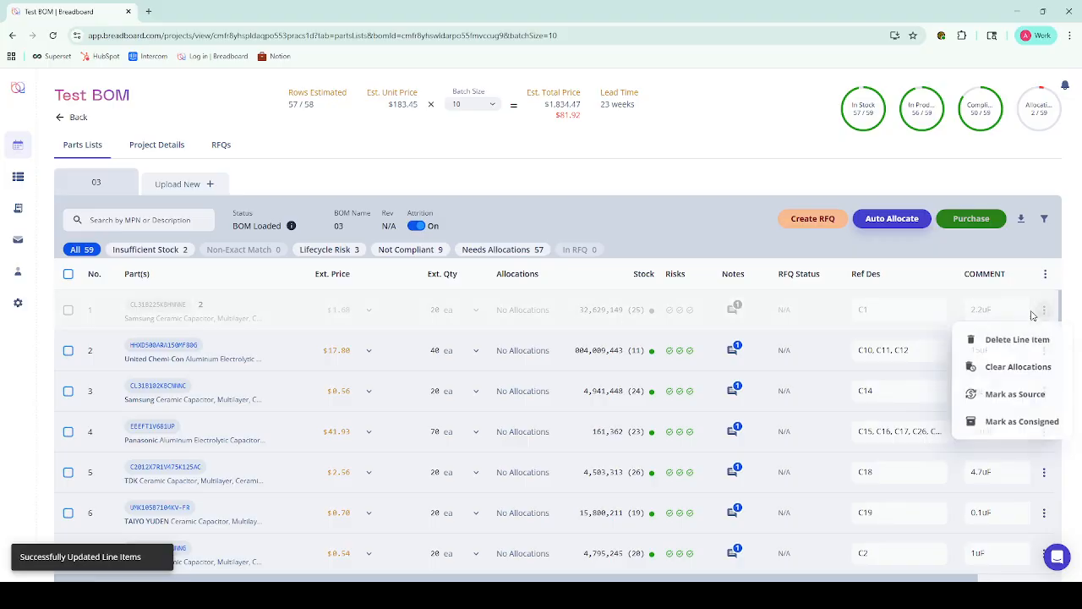
pyautogui.click(1048, 401)
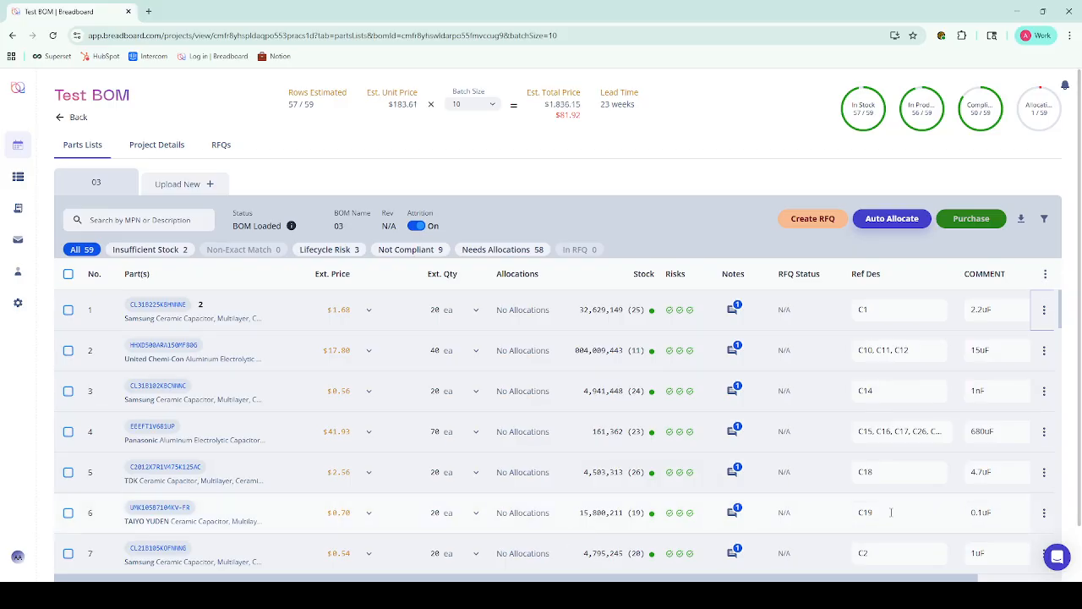
# Step: Examine the actions available for the whole BOM and look through the line items in the parts list
pyautogui.click(1046, 274)
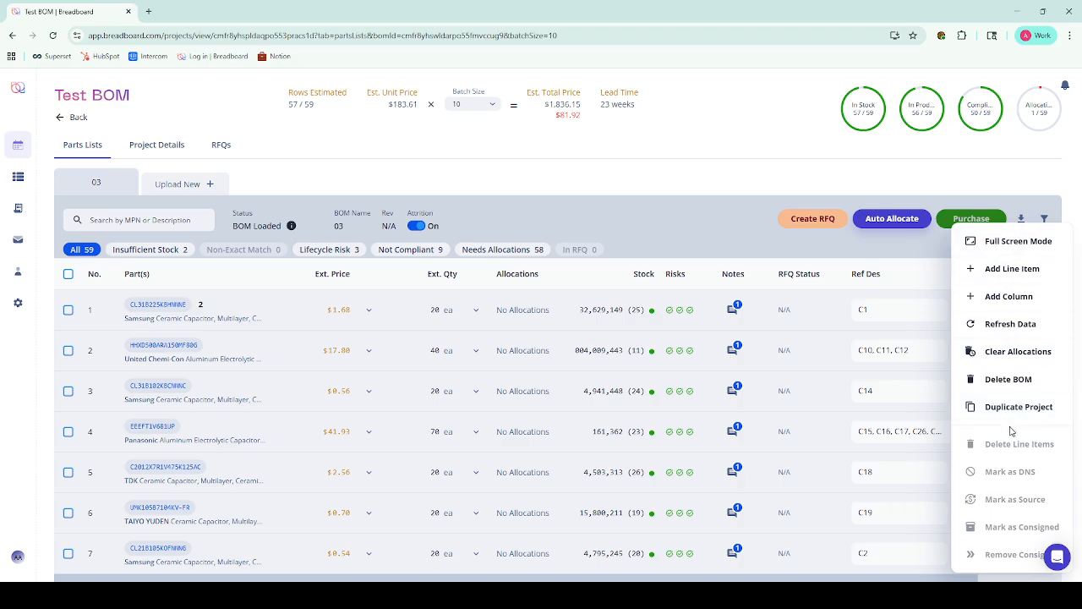
pyautogui.click(925, 191)
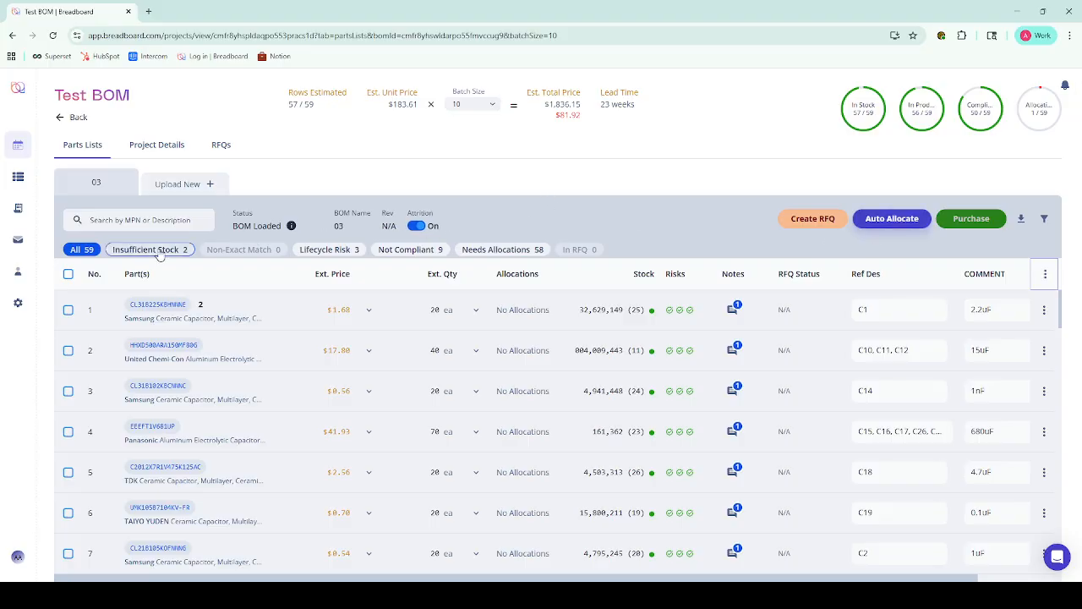
pyautogui.scroll(-8, 203, 363)
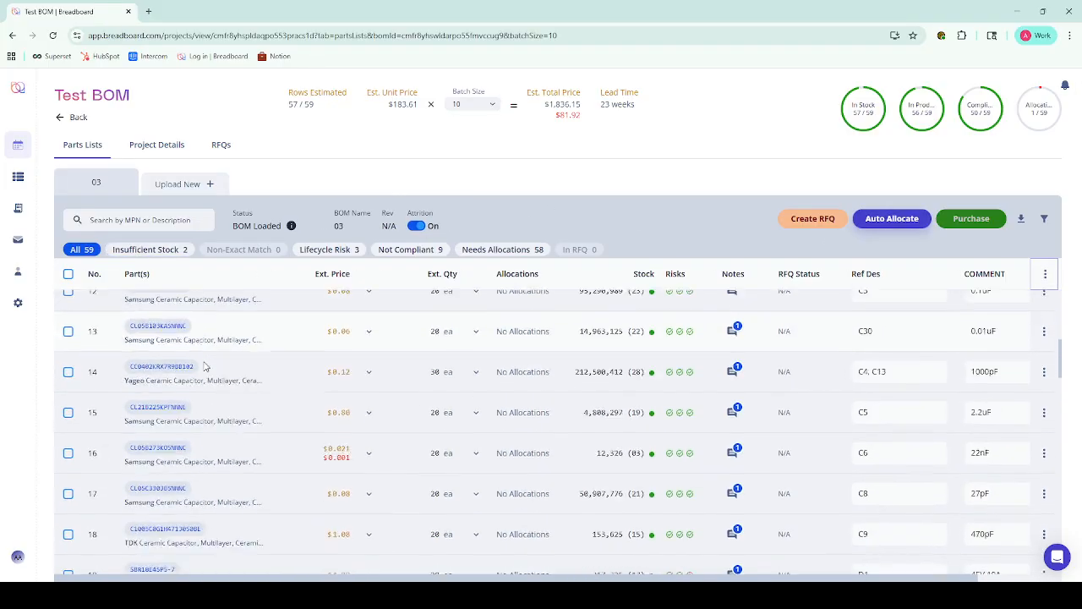
pyautogui.scroll(-15, 199, 364)
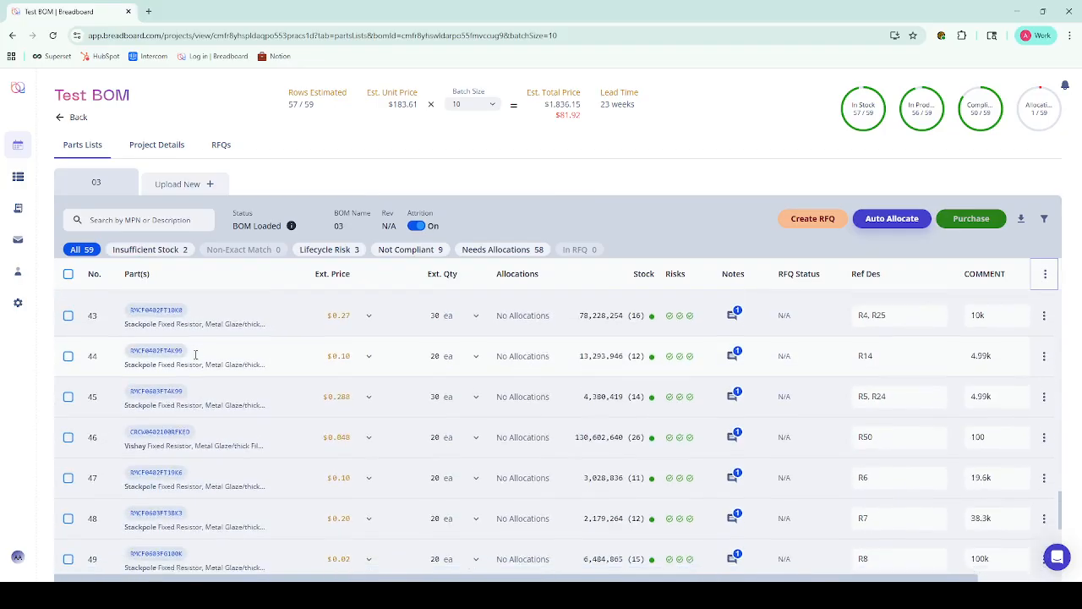
pyautogui.scroll(20, 203, 381)
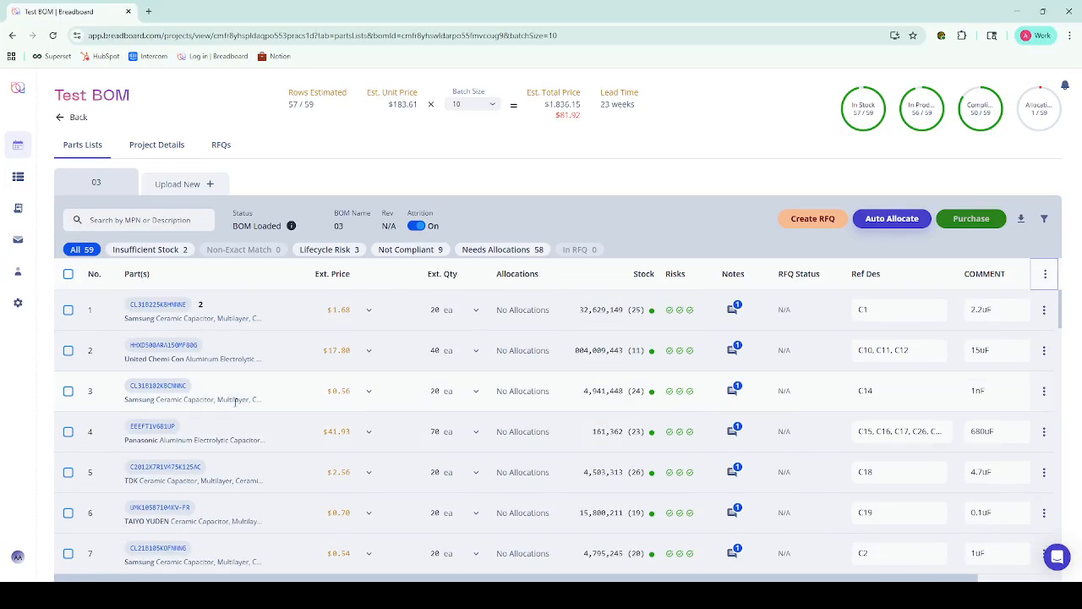
# Step: Open line item 1 and examine the Samsung part's specifications, supplier availability and supplier part numbers
pyautogui.click(158, 311)
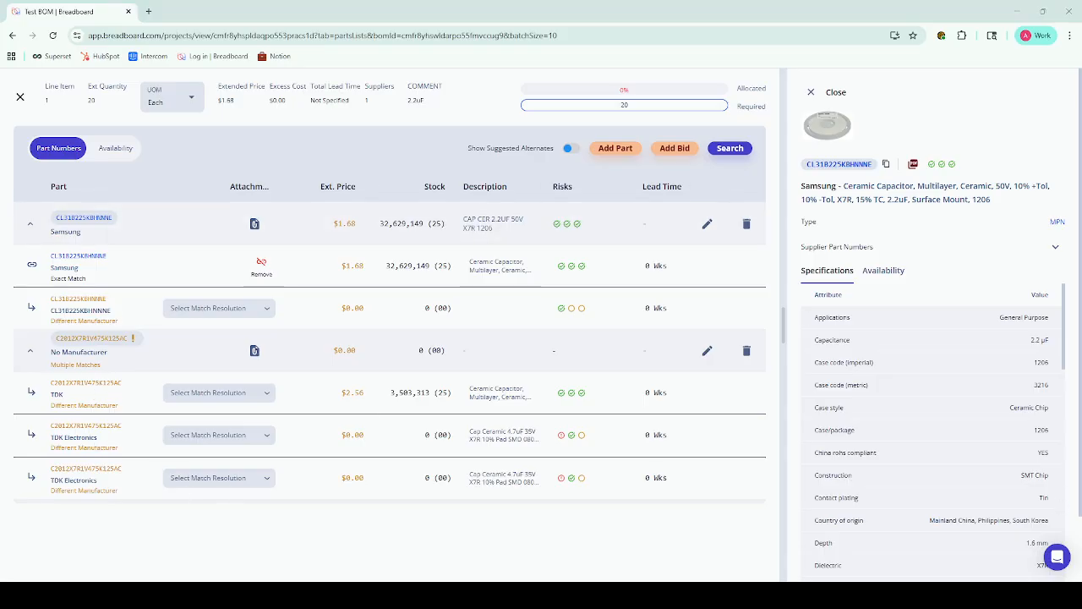
pyautogui.scroll(-3, 939, 362)
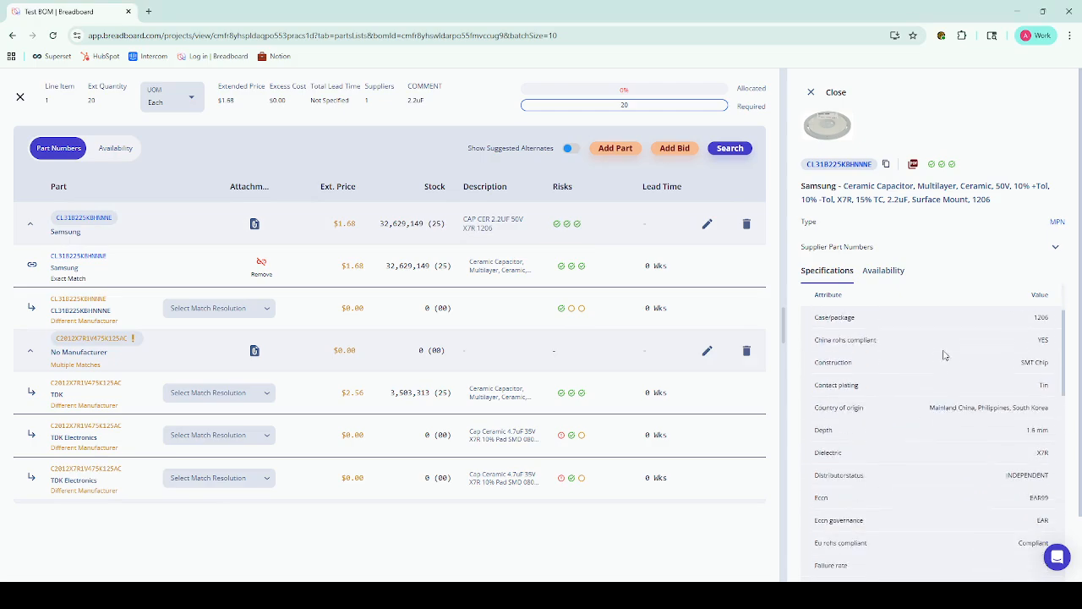
pyautogui.scroll(3, 944, 356)
pyautogui.click(894, 272)
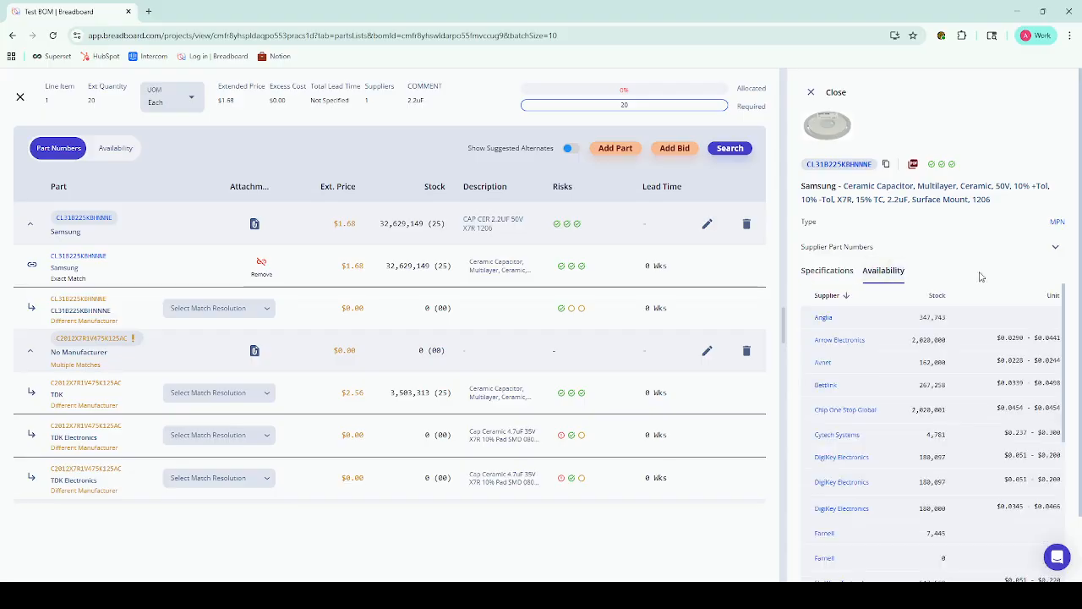
pyautogui.click(1056, 248)
pyautogui.click(1055, 251)
# Step: Compare the TDK C2012X7R1V475K125AC specifications side by side with the Samsung part and close both part details
pyautogui.click(106, 403)
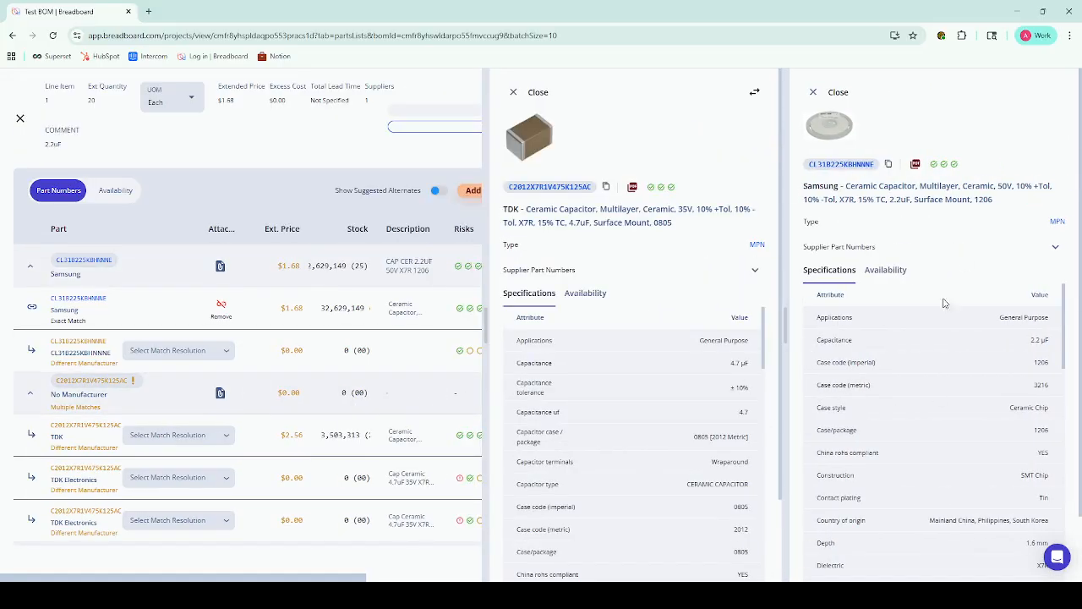
pyautogui.click(513, 91)
pyautogui.click(813, 92)
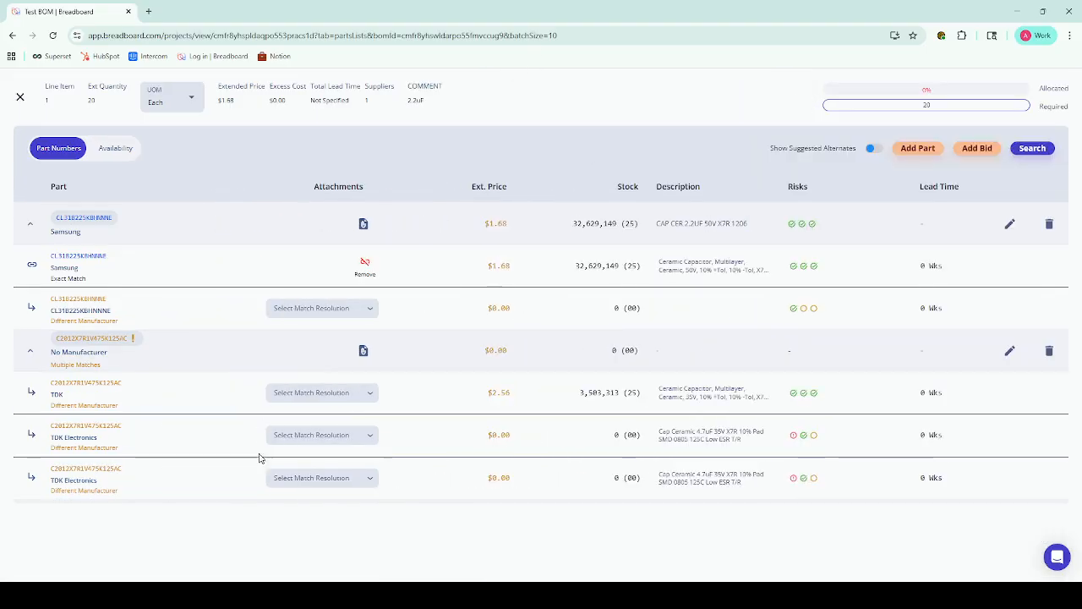
# Step: Approve the different-manufacturer suggestion for CL31B225KBHNNNE and the TDK suggestion for C2012X7R1V475K125AC
pyautogui.click(342, 309)
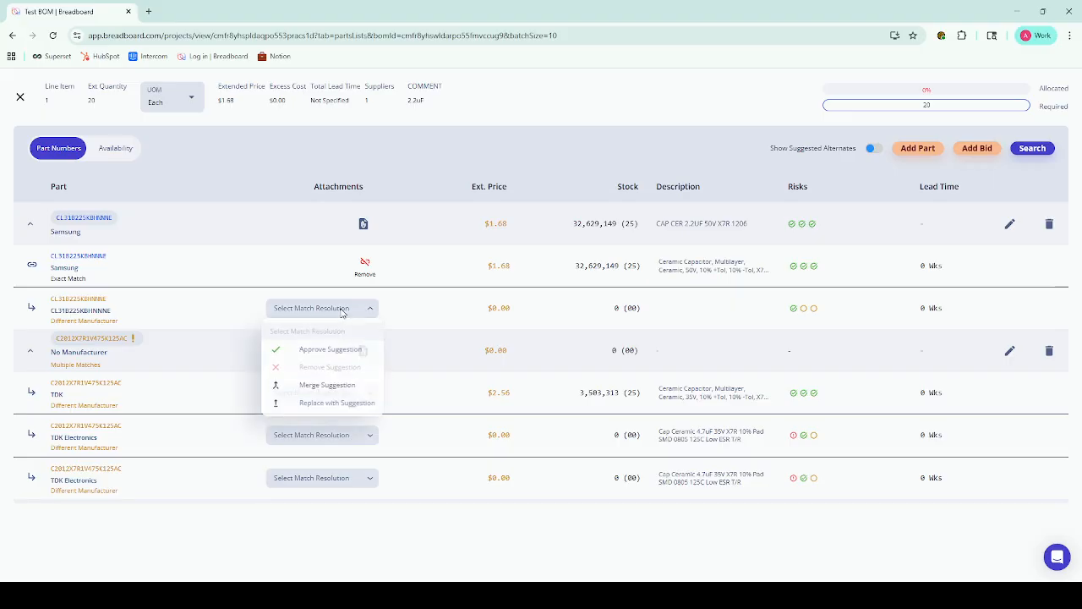
pyautogui.click(344, 353)
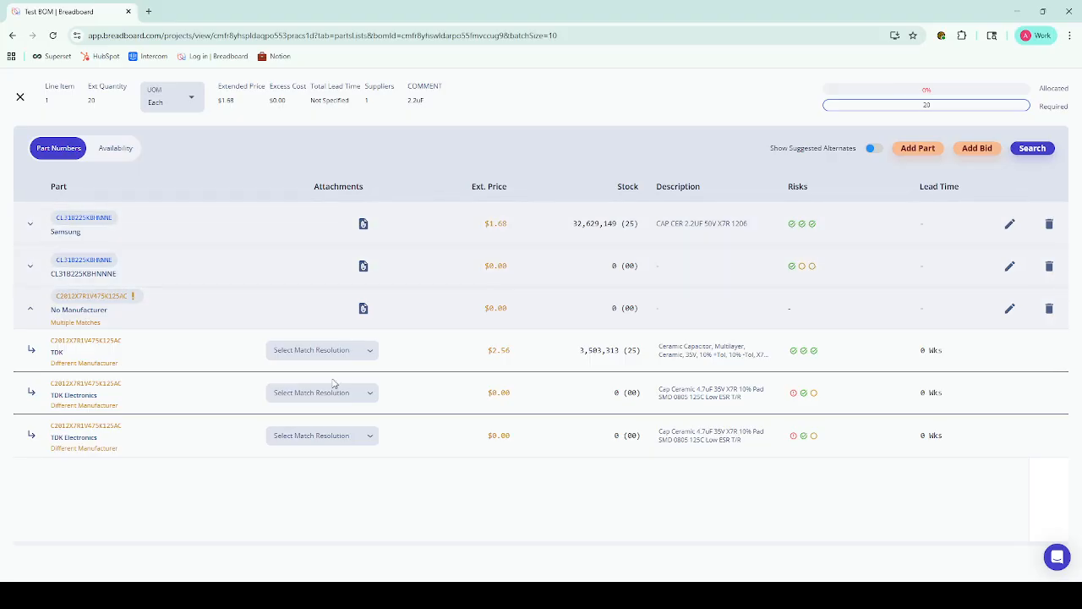
pyautogui.click(341, 355)
pyautogui.click(337, 390)
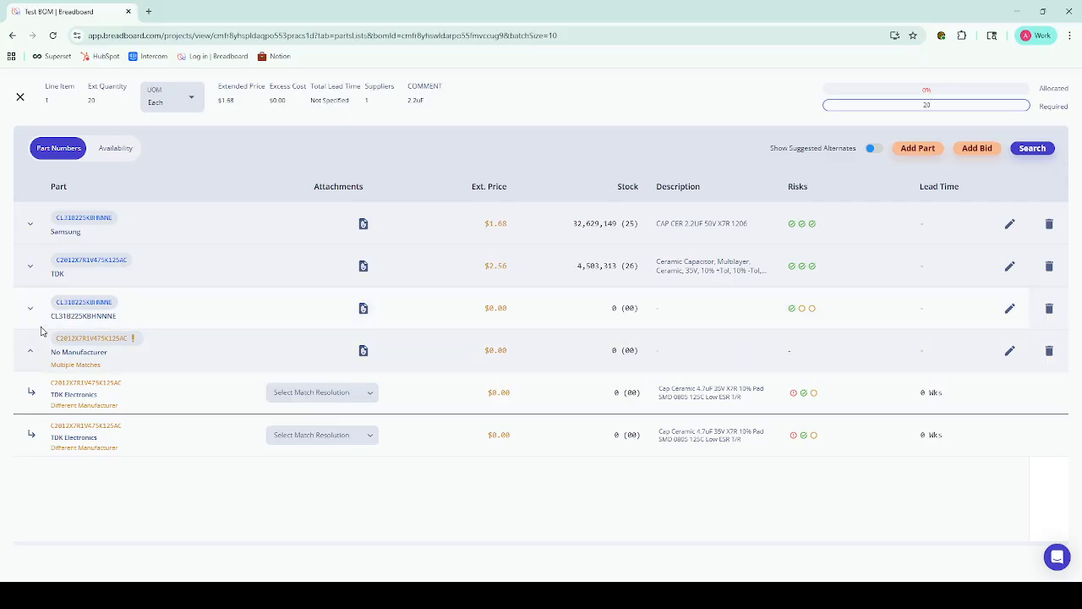
# Step: Remove the exact match from the TDK C2012X7R1V475K125AC part and collapse the expanded C2012X7R1V475K125AC entries
pyautogui.click(30, 265)
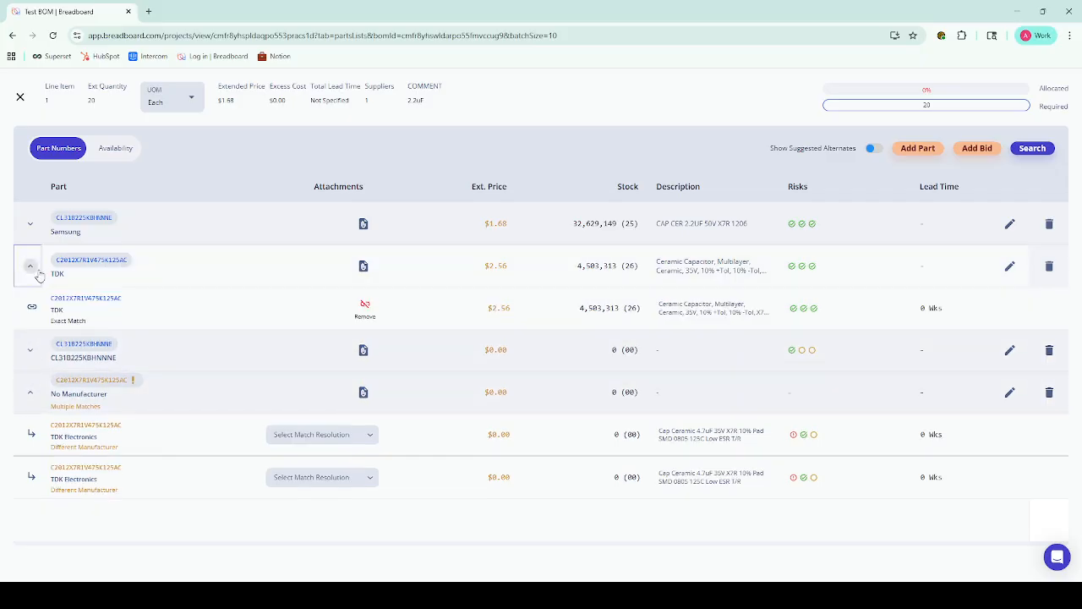
pyautogui.click(365, 309)
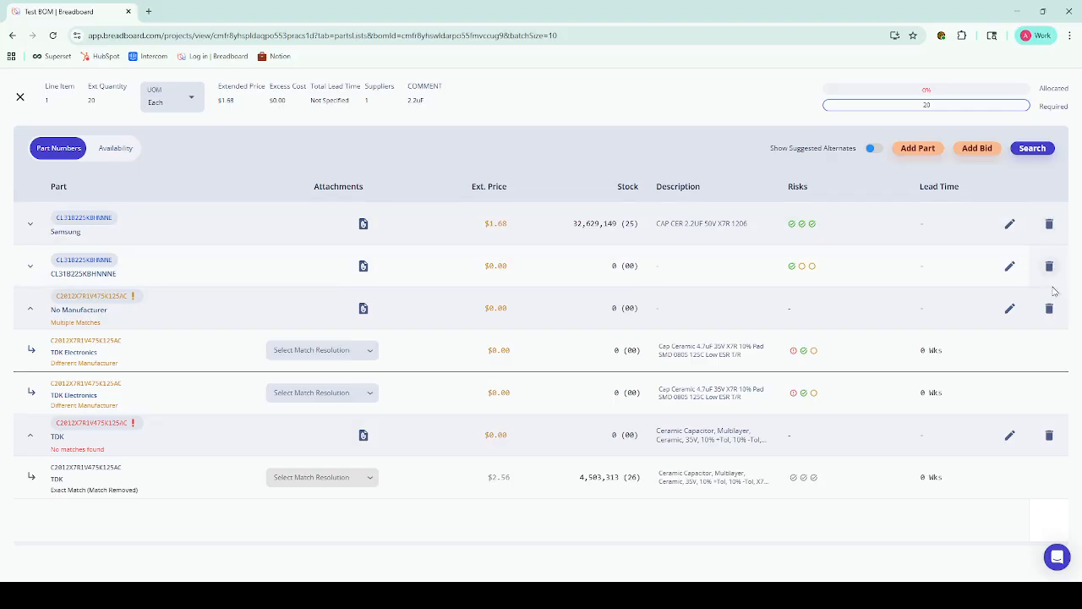
pyautogui.click(30, 313)
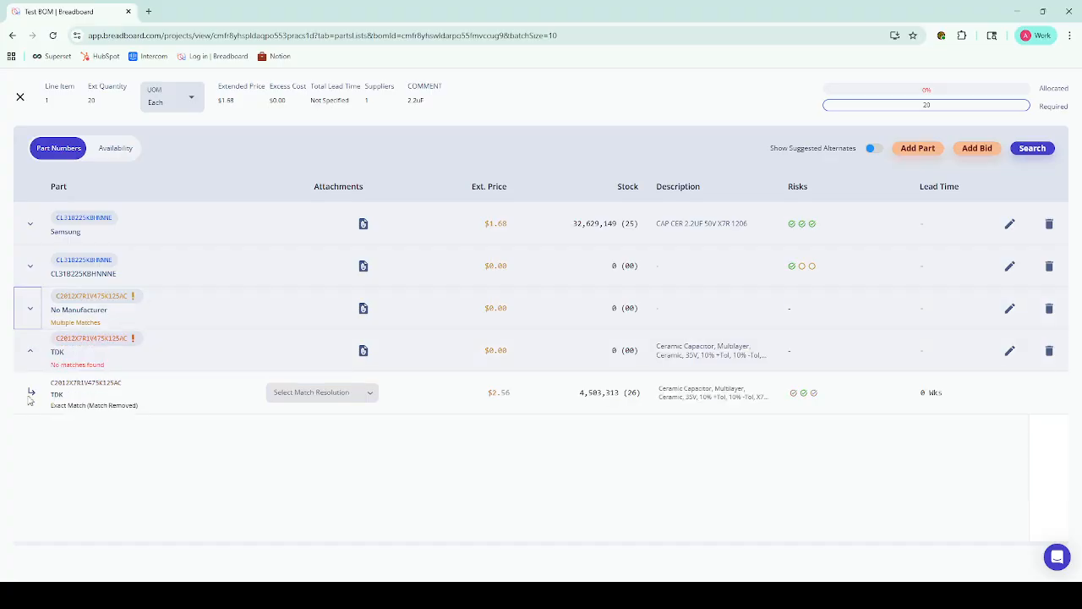
pyautogui.click(30, 354)
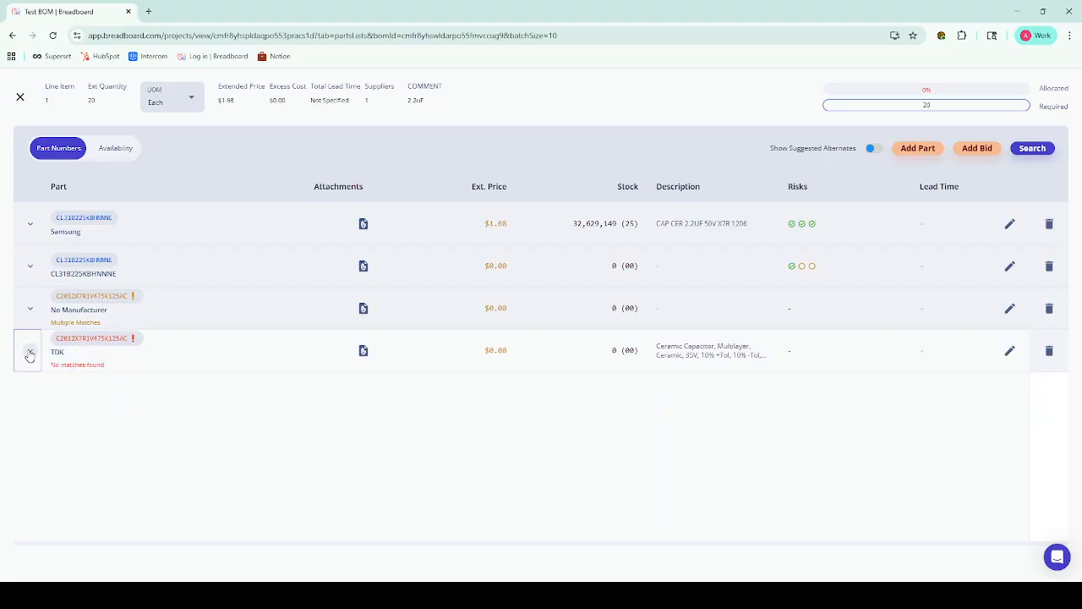
# Step: Allocate 2000 ea of TDK C2012X7R1V475K125AC to line item 1 from the Mouser Electronics Reel offer
pyautogui.click(121, 152)
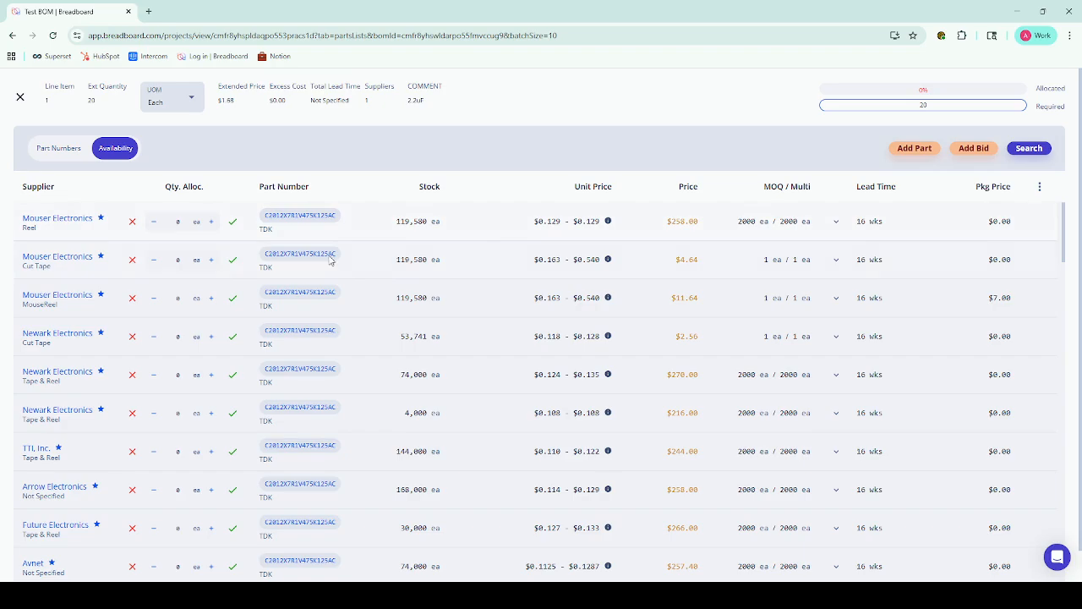
pyautogui.click(236, 229)
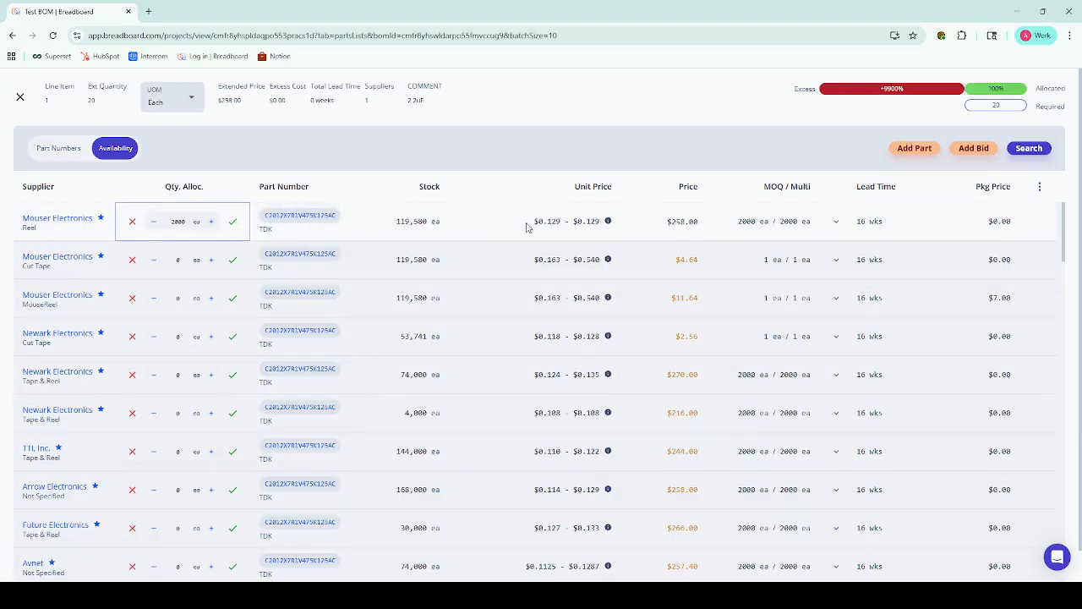
pyautogui.doubleClick(30, 227)
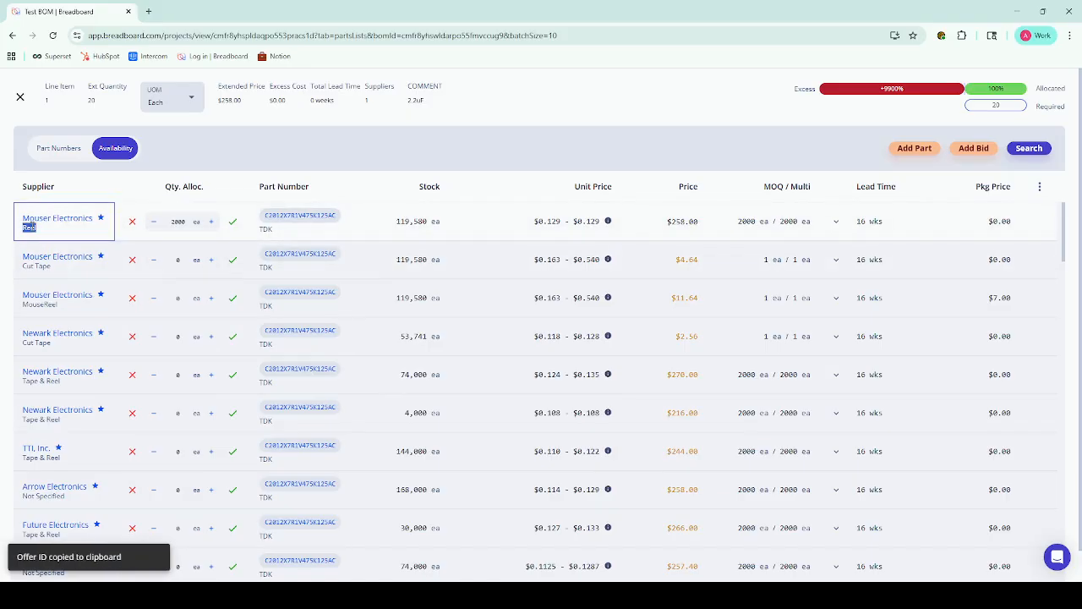
# Step: Examine the stock and unit price of the Mouser Electronics Reel offer and browse the other supplier offers for line item 1
pyautogui.click(355, 224)
pyautogui.click(446, 227)
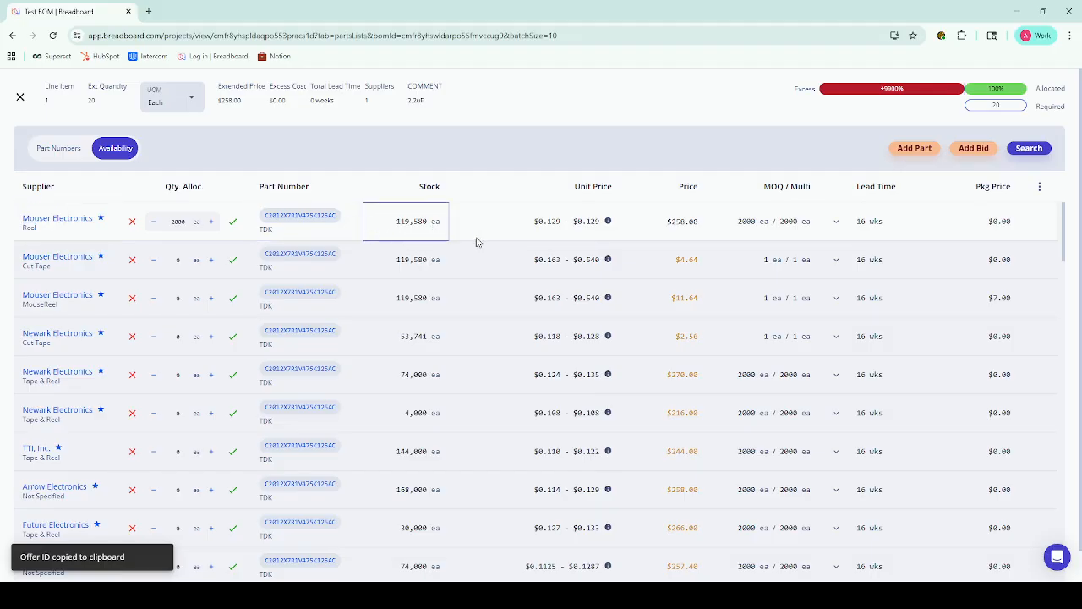
pyautogui.click(539, 225)
pyautogui.moveTo(536, 225); pyautogui.dragTo(593, 225)
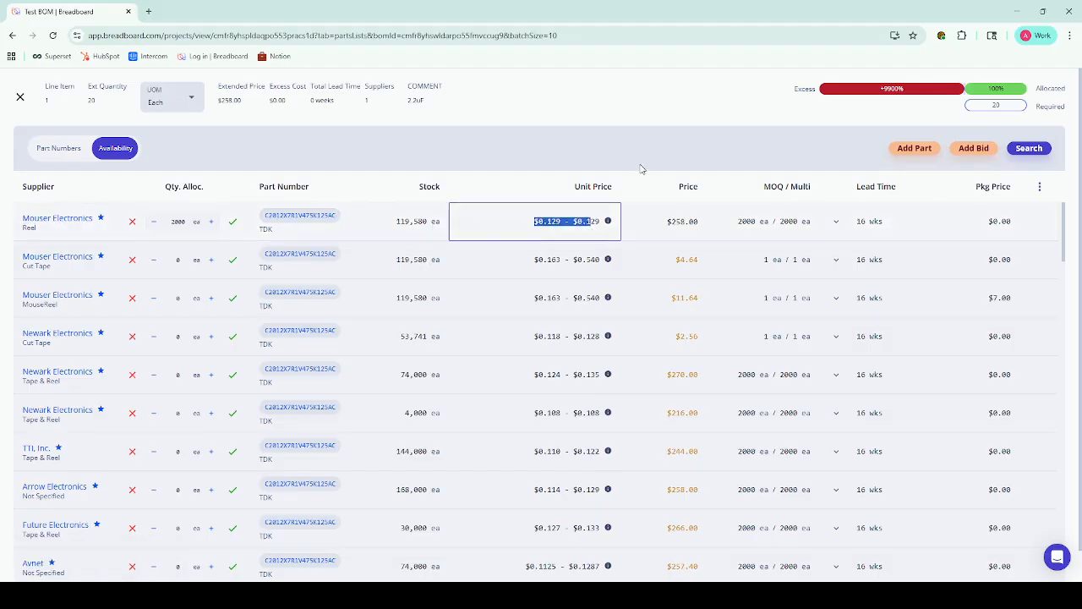
pyautogui.click(640, 167)
pyautogui.scroll(-5, 241, 346)
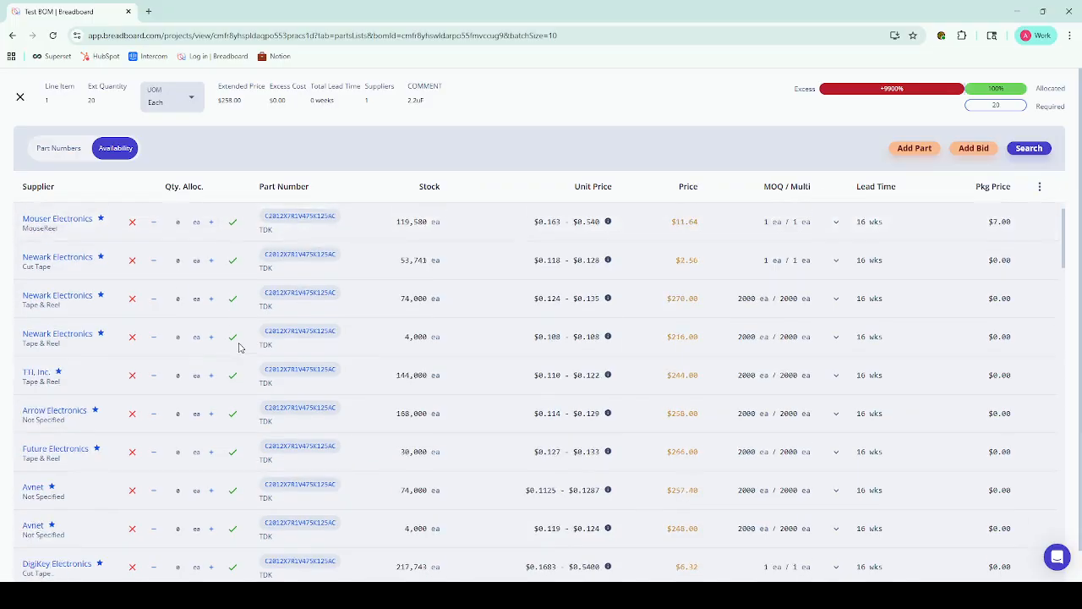
# Step: Clear the Mouser Electronics Reel allocation for line item 1 and return to the parts list
pyautogui.scroll(1, 233, 336)
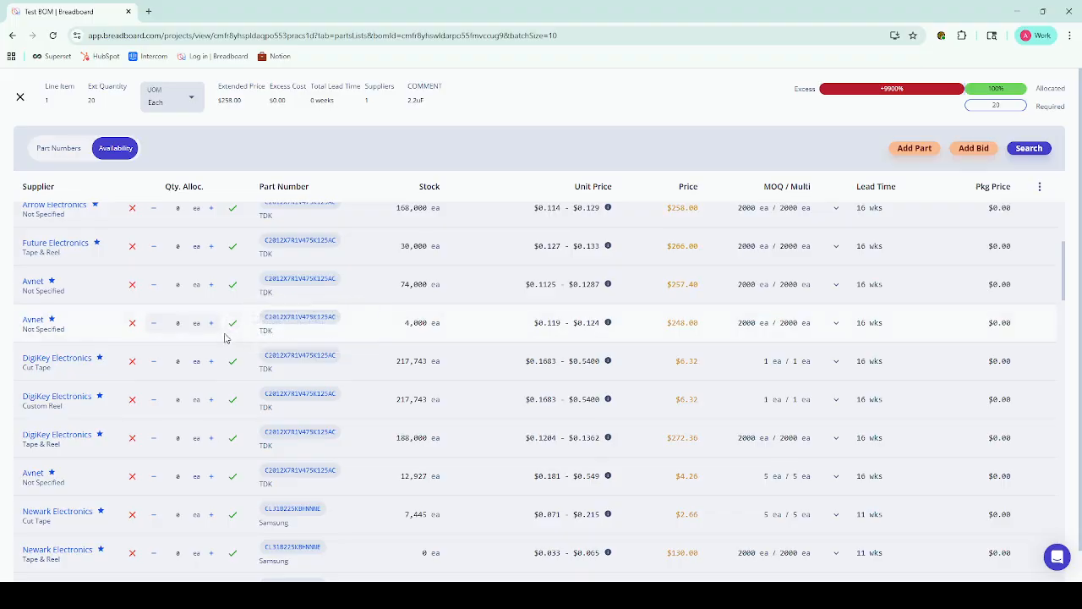
pyautogui.click(236, 328)
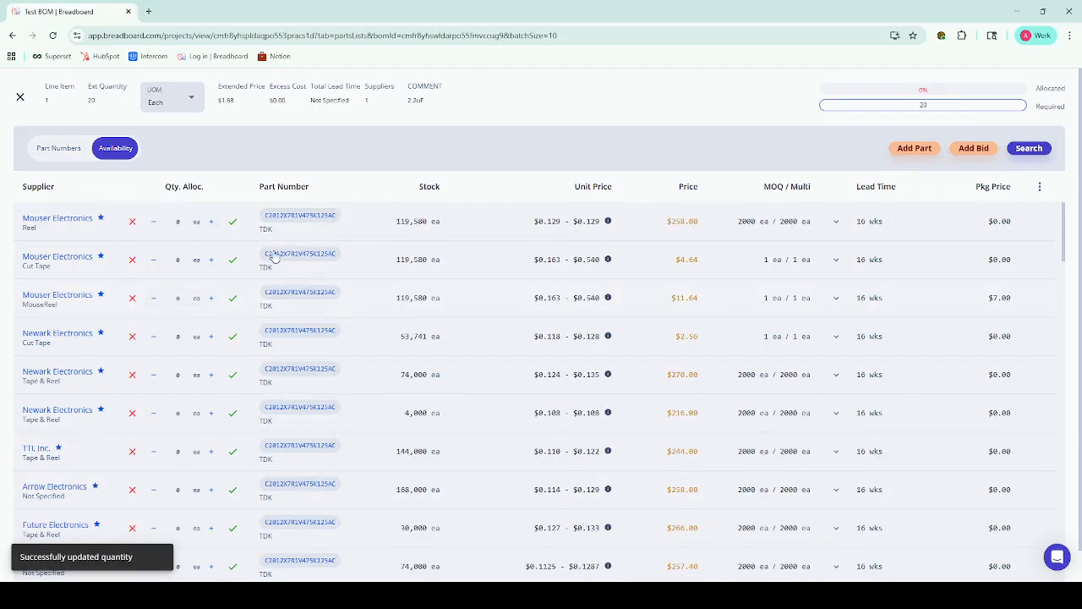
pyautogui.click(20, 97)
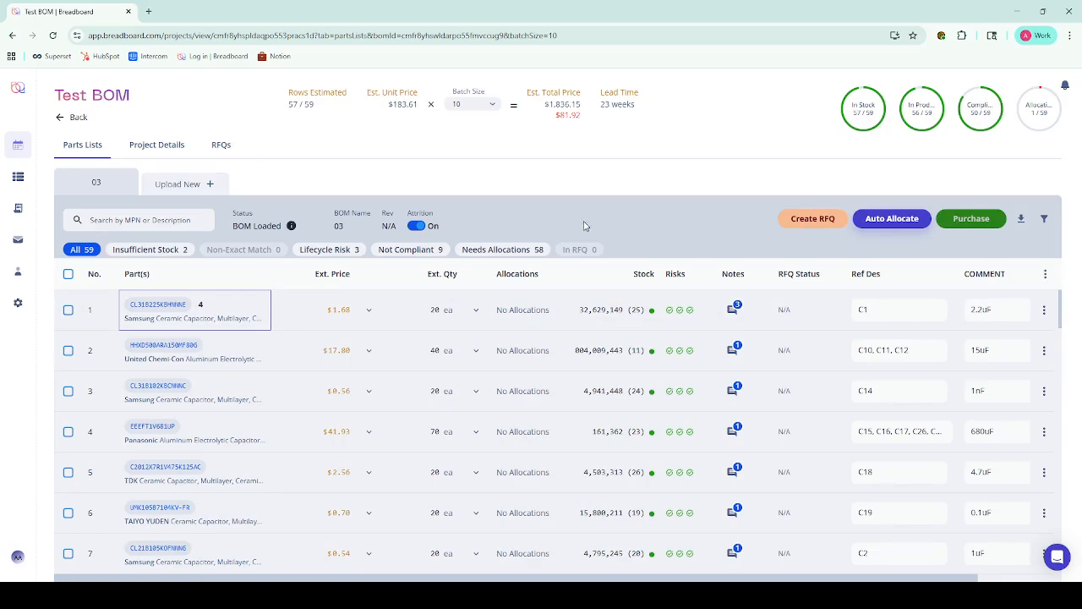
# Step: Auto-allocate suppliers across all batch sizes on rows without allocations, applying supplier preference, prioritizing stock and without prioritizing one supplier per part
pyautogui.click(895, 219)
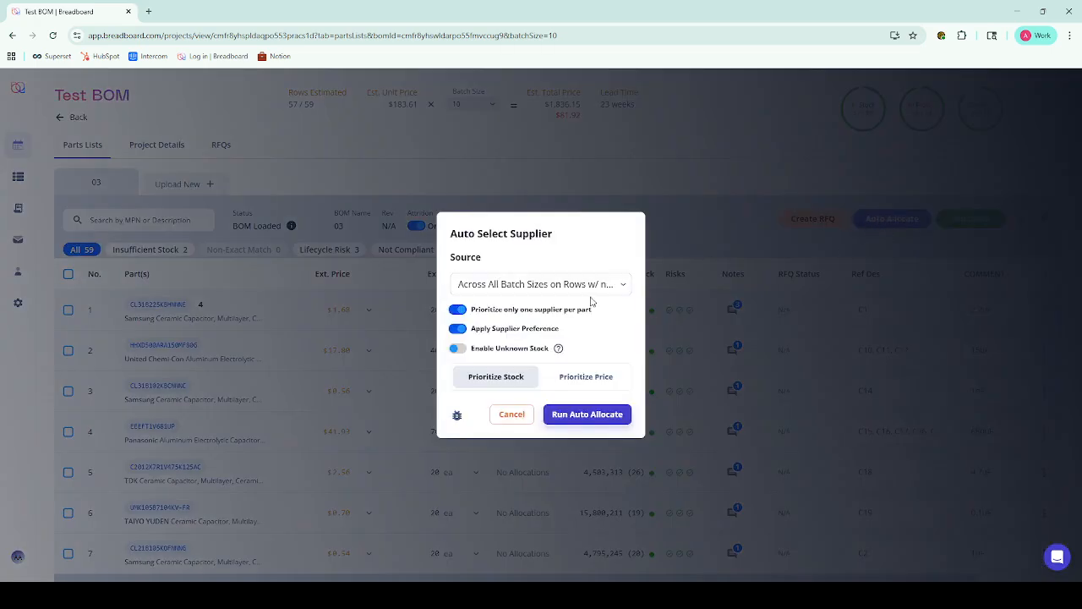
pyautogui.click(512, 415)
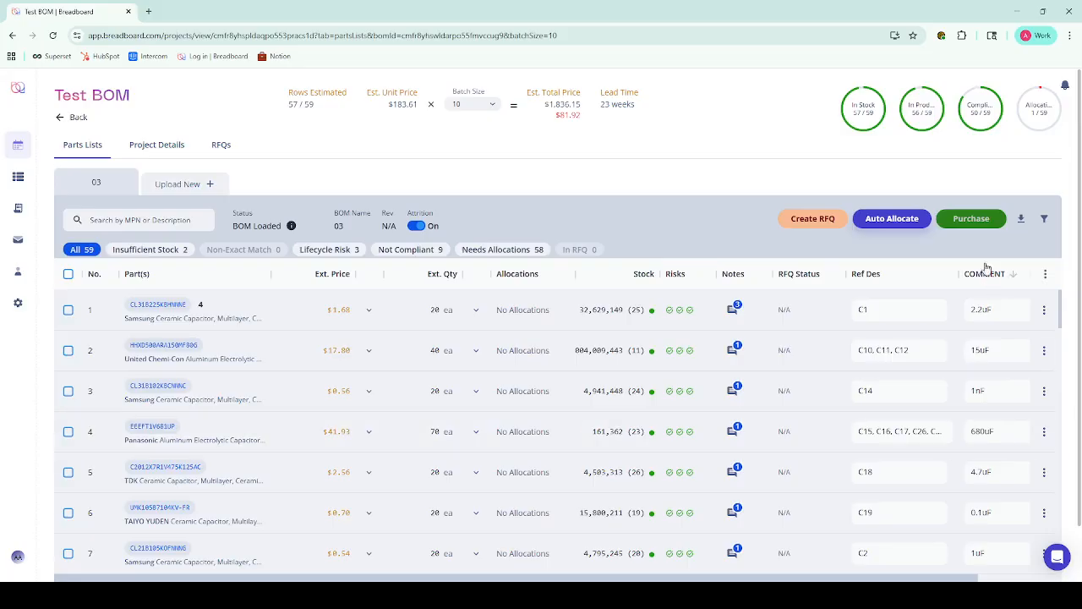
pyautogui.click(895, 218)
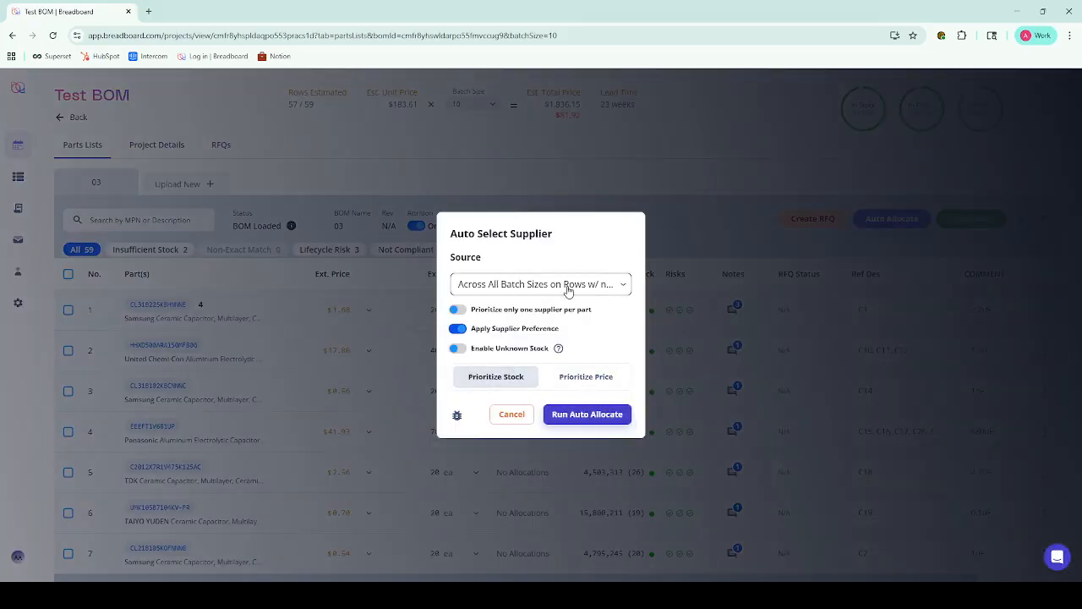
pyautogui.click(599, 415)
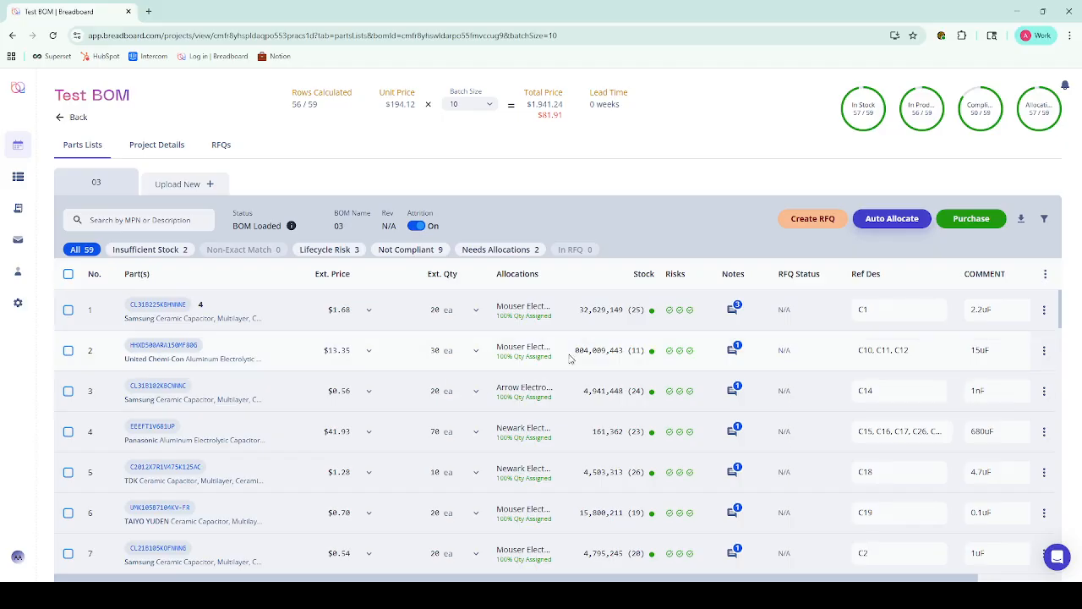
# Step: Rerun auto-allocation on All Rows, prioritizing only one supplier per part, applying supplier preference and prioritizing stock
pyautogui.click(891, 220)
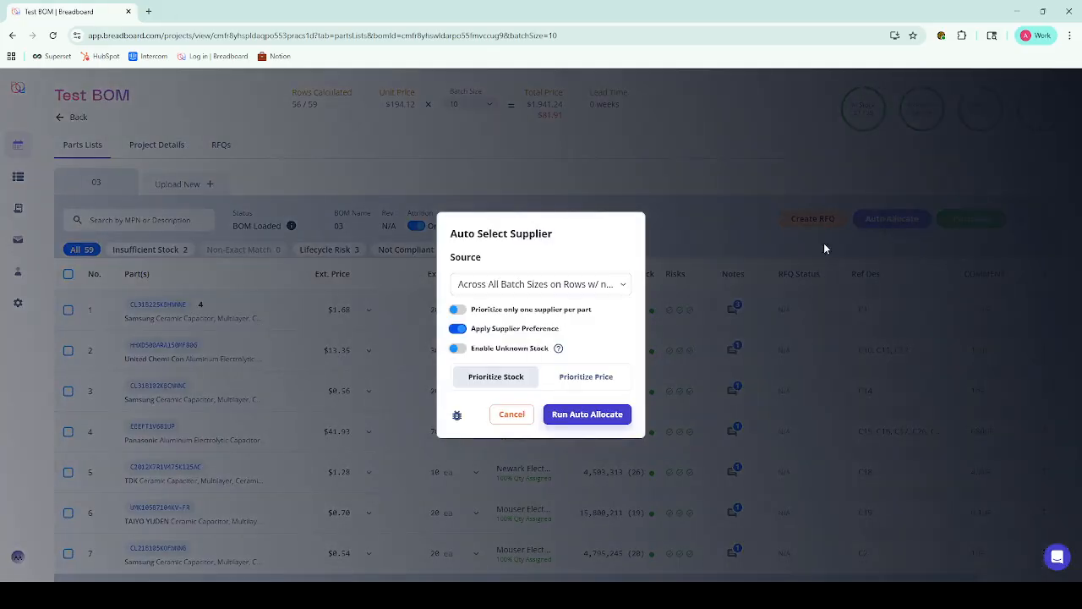
pyautogui.click(593, 292)
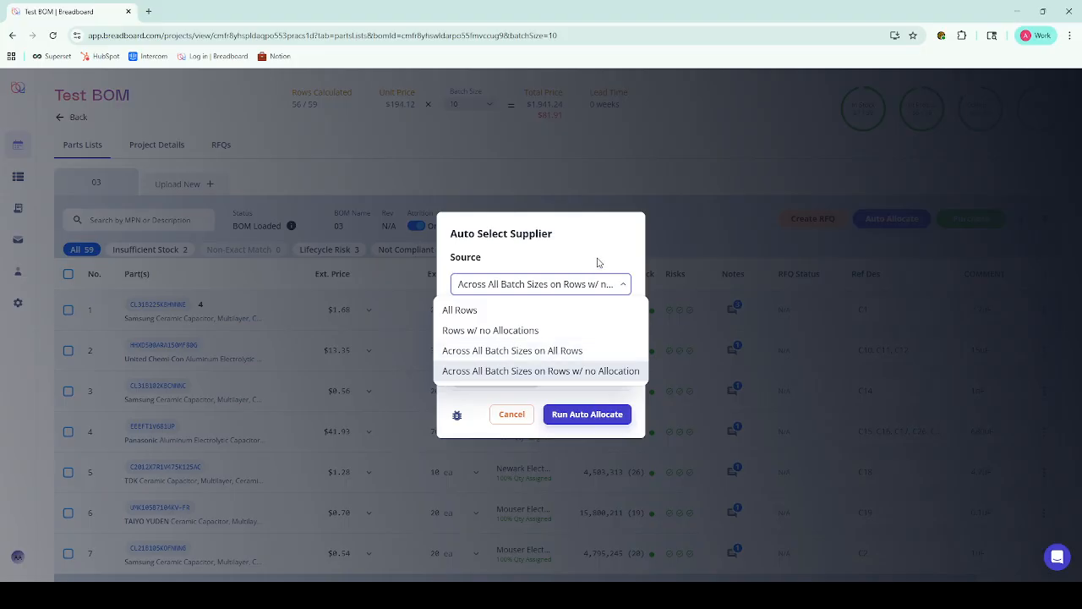
pyautogui.click(465, 310)
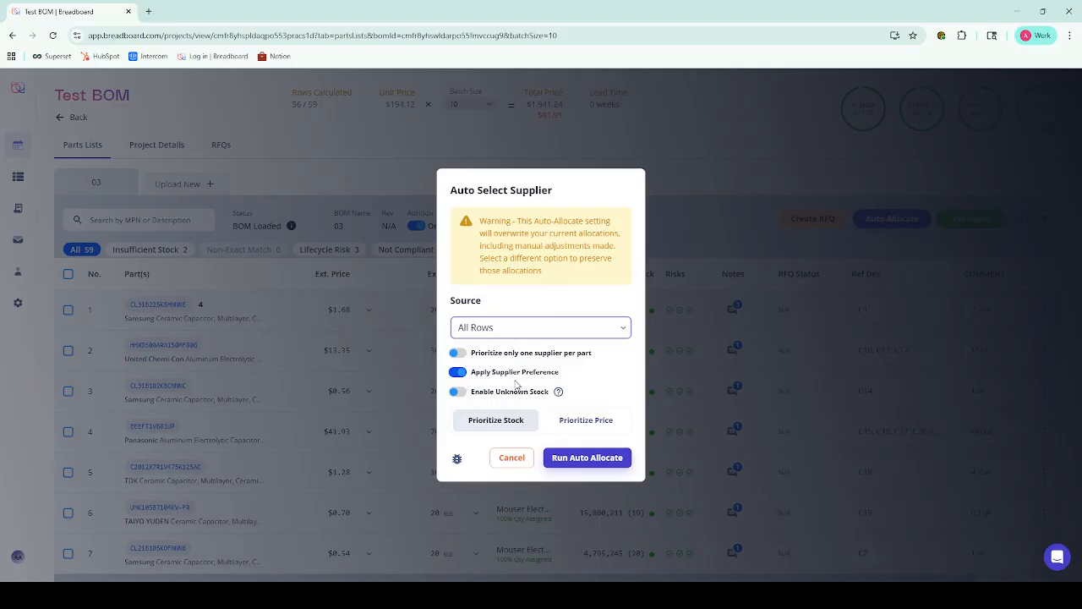
pyautogui.click(455, 355)
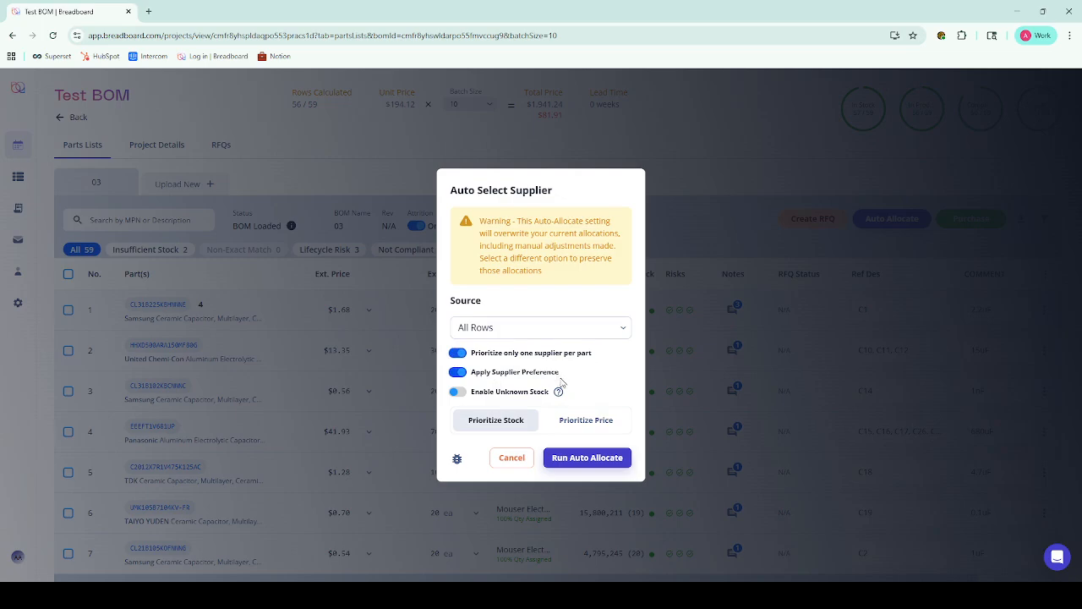
pyautogui.click(592, 428)
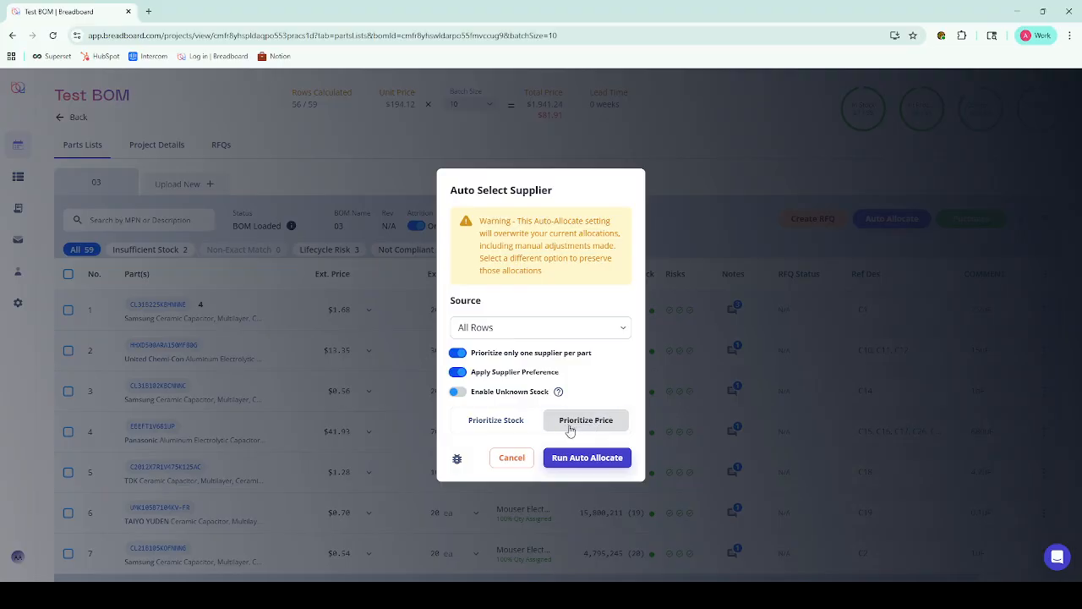
pyautogui.click(518, 424)
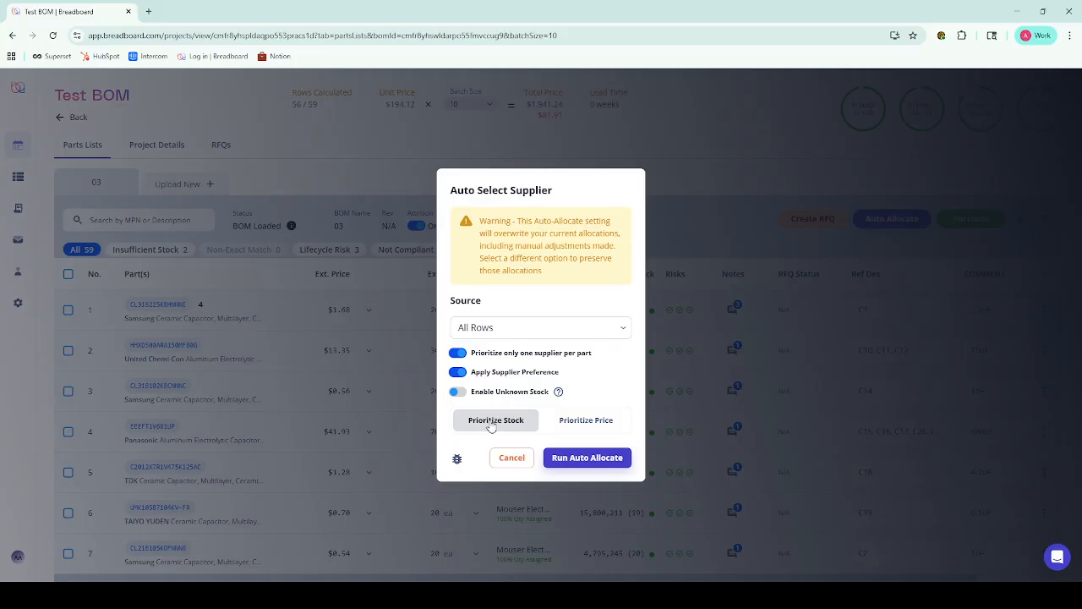
pyautogui.click(575, 459)
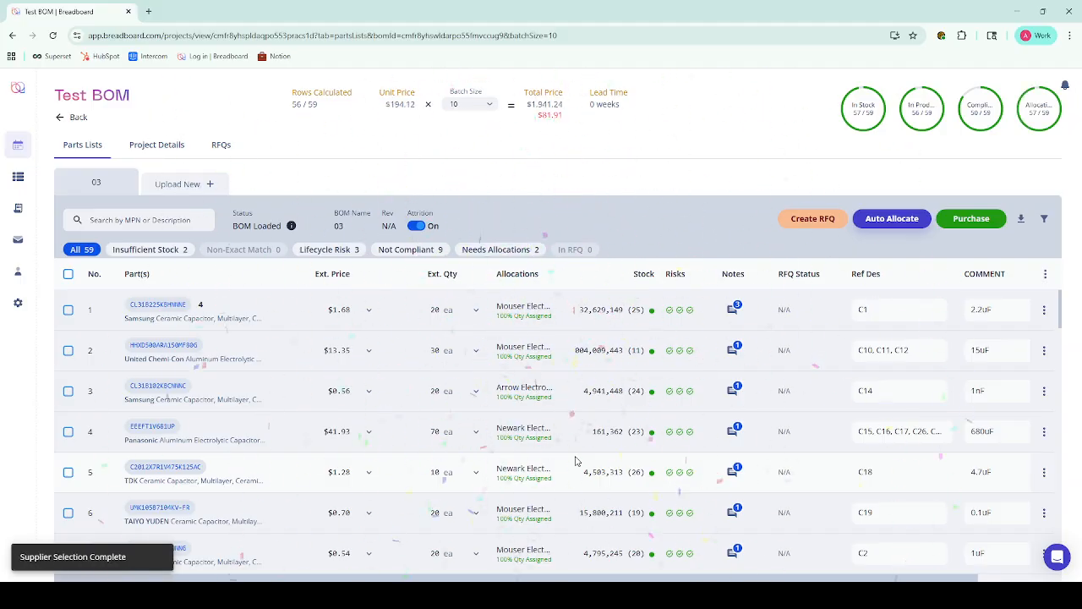
# Step: Review the notes on line items 2 and 1, including the entries for manually added parts, and close them
pyautogui.click(733, 352)
pyautogui.click(768, 205)
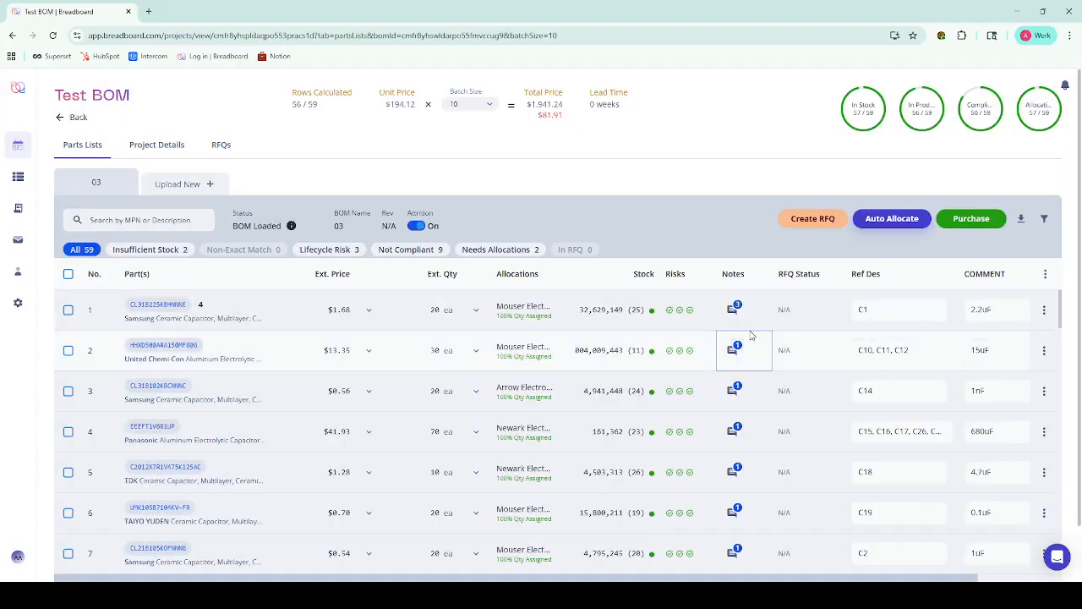
pyautogui.click(738, 311)
pyautogui.scroll(-2, 476, 394)
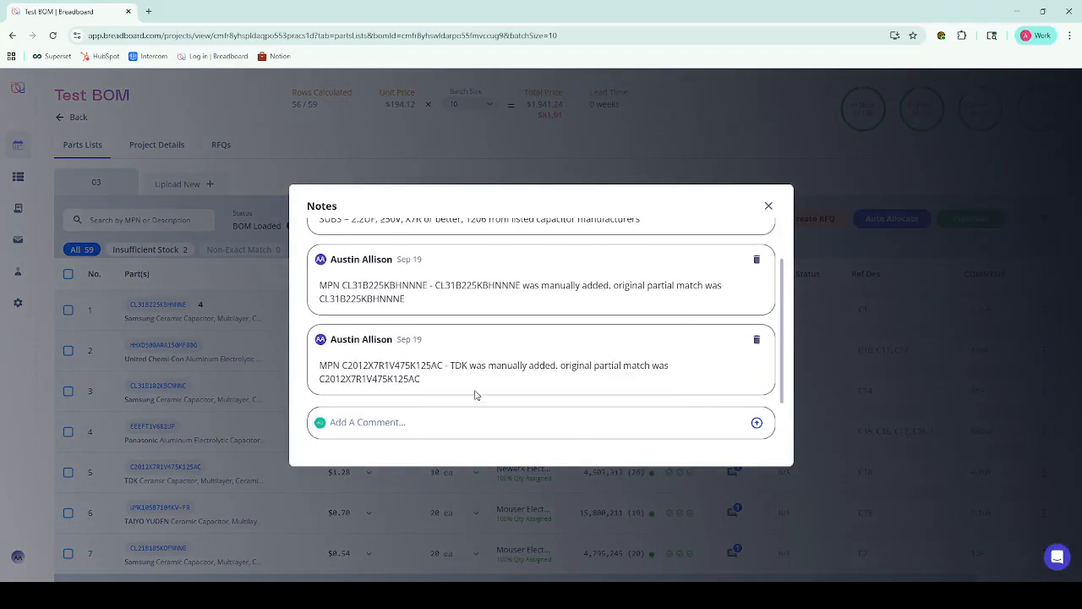
pyautogui.scroll(2, 531, 325)
pyautogui.click(768, 206)
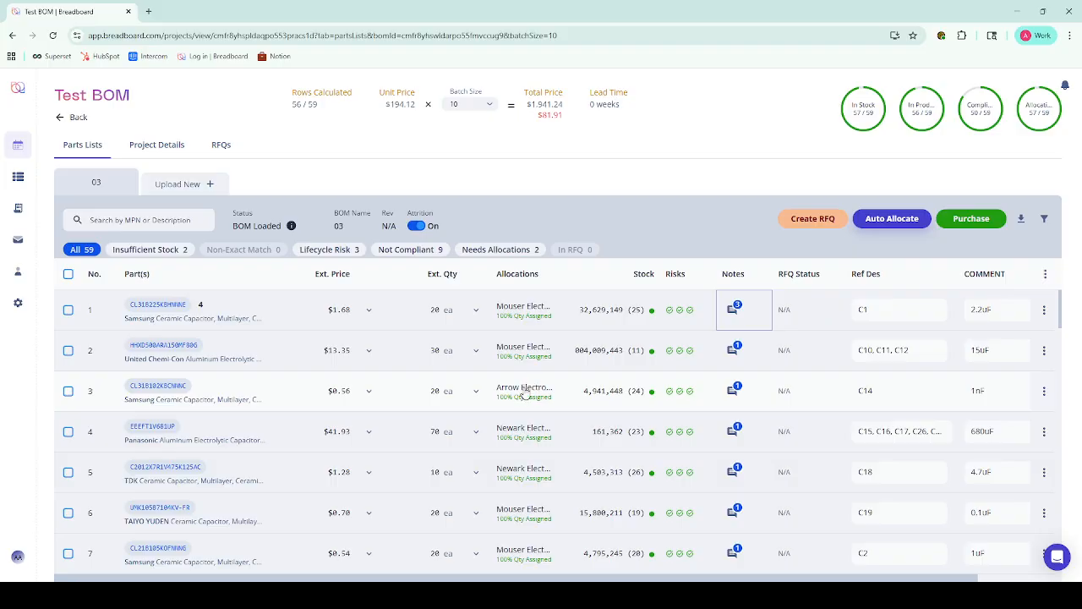
# Step: Switch the BOM's batch size to 35 to check its pricing, and set it to 50
pyautogui.click(490, 109)
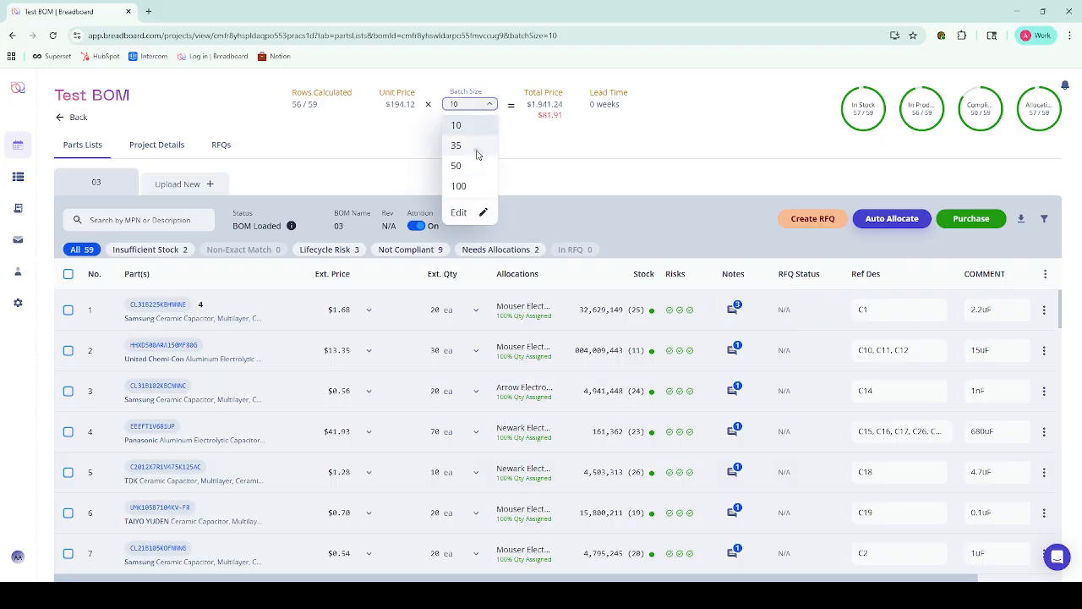
pyautogui.click(474, 147)
pyautogui.click(494, 108)
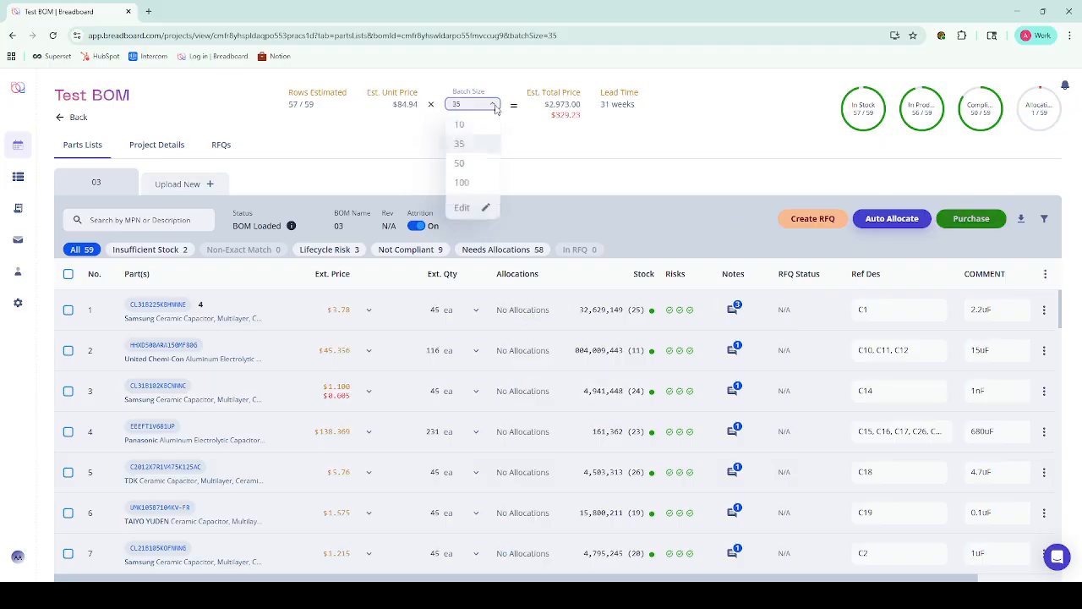
pyautogui.click(473, 166)
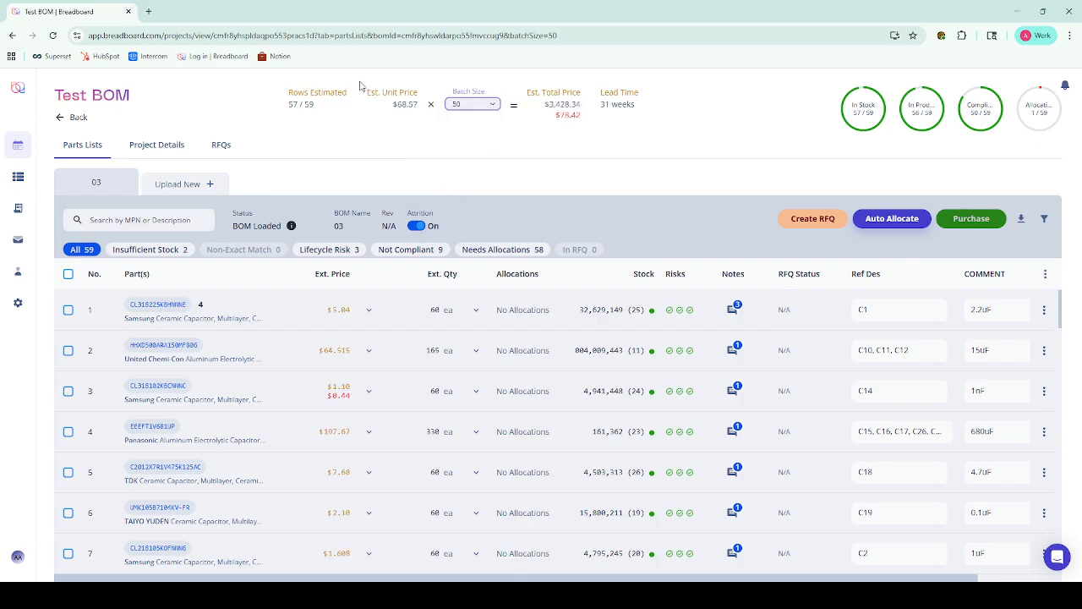
pyautogui.click(473, 133)
# Step: Export the BOM as 03 with the Batch Size Allocations profile, including the COMMENT custom column
pyautogui.click(1021, 220)
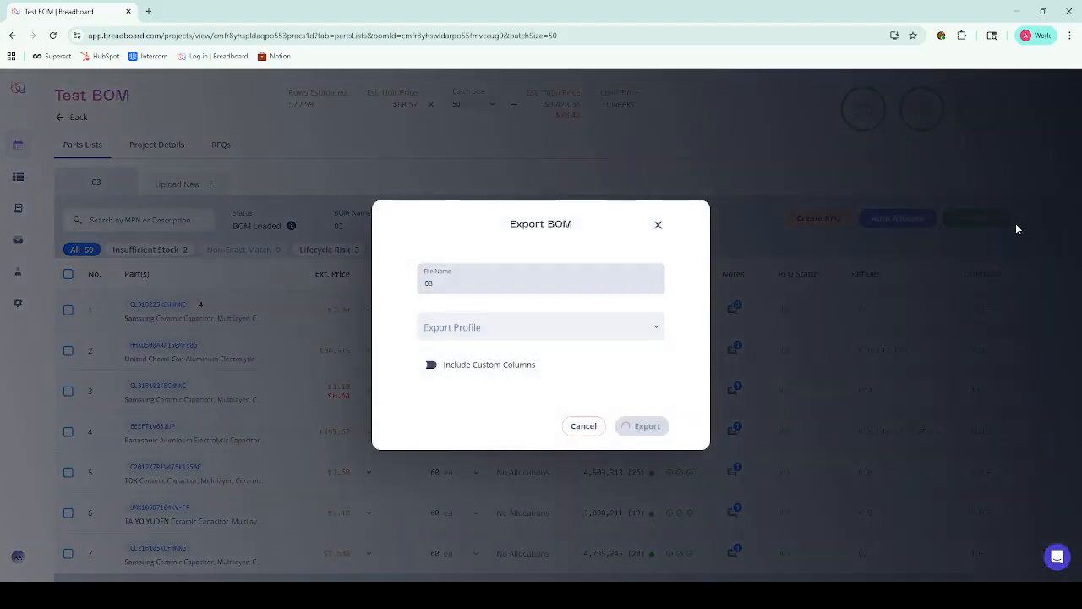
pyautogui.click(508, 326)
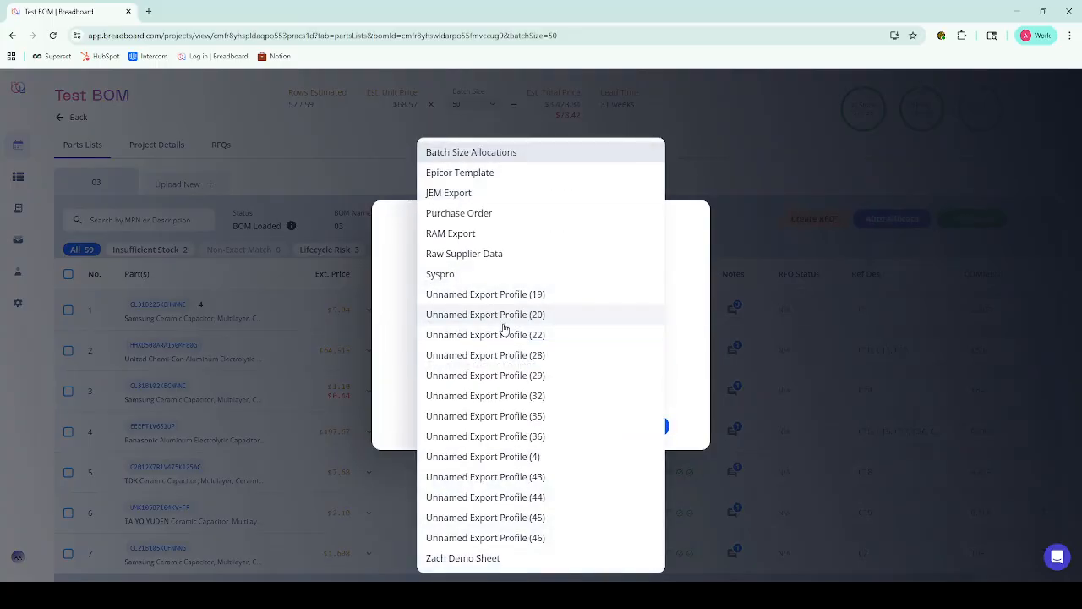
pyautogui.click(516, 150)
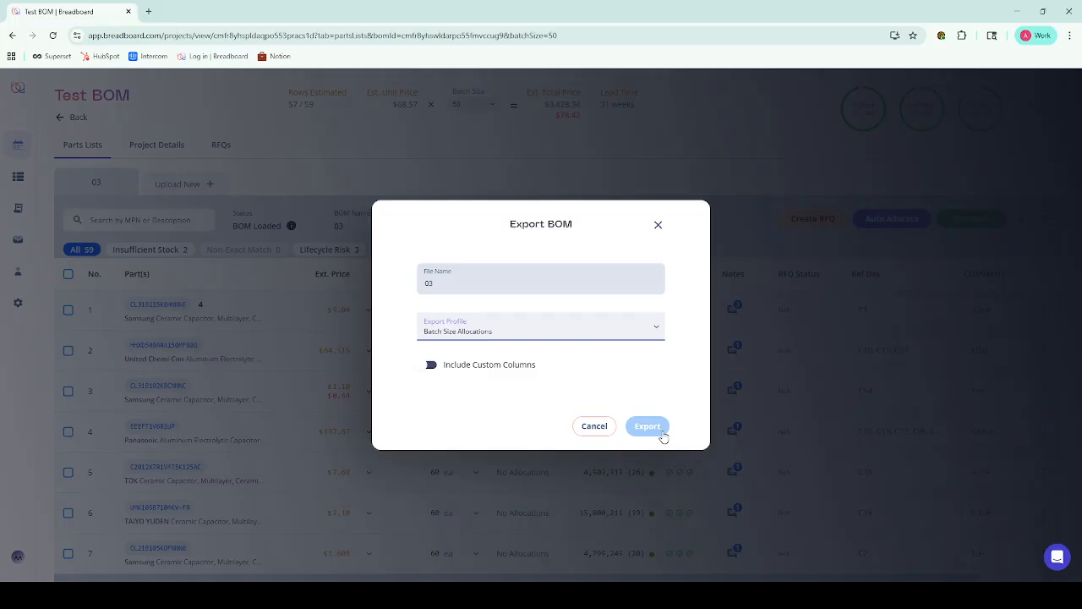
pyautogui.click(430, 365)
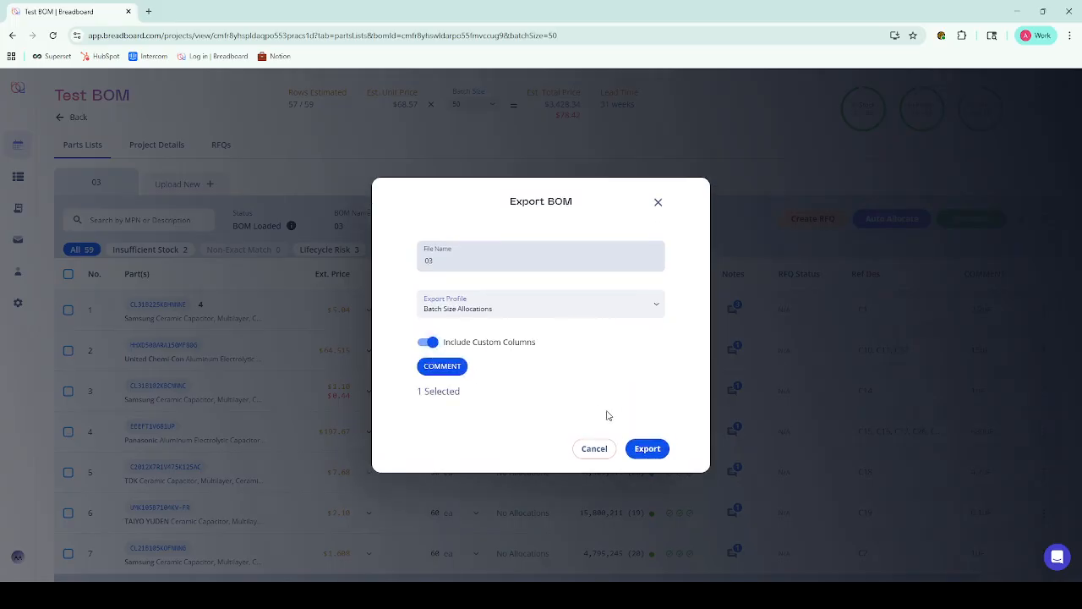
pyautogui.click(648, 449)
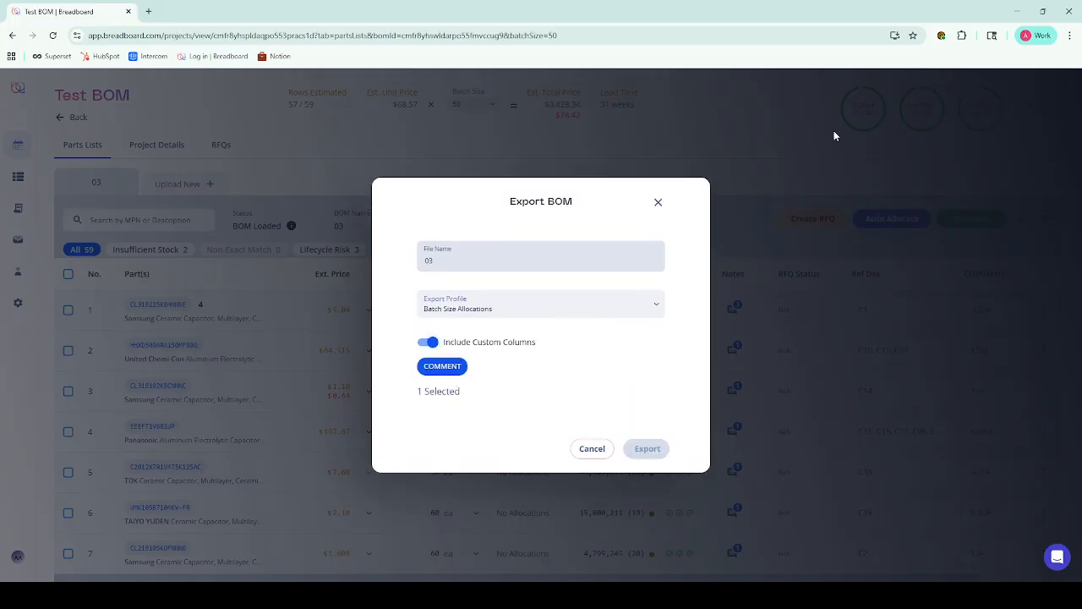